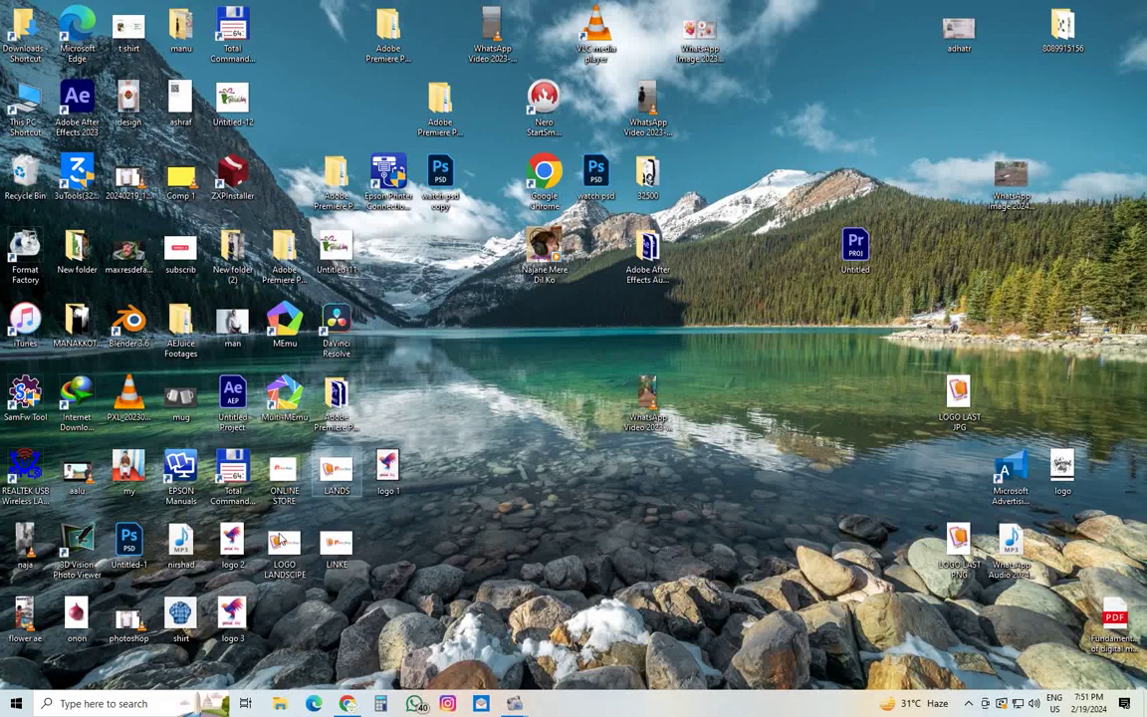
Launch Adobe Photoshop 2023 from the Start menu and refresh the desktop while it loads.
{"action": "key", "text": "super"}
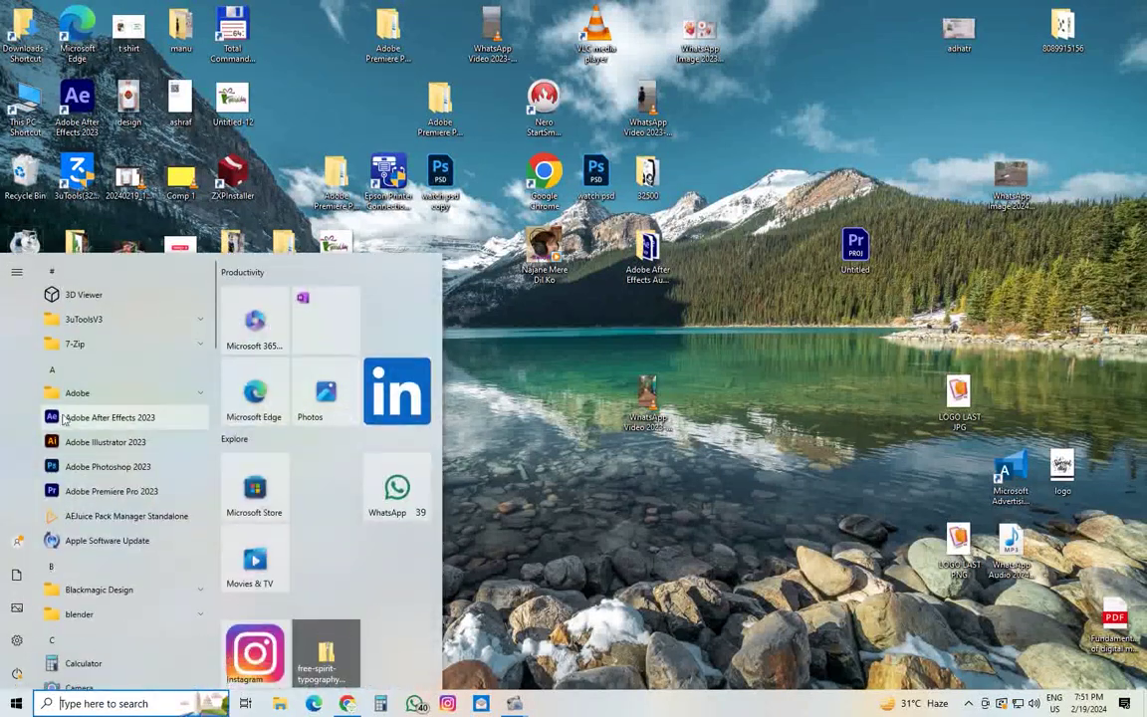
{"action": "left_click", "coordinate": [91, 467]}
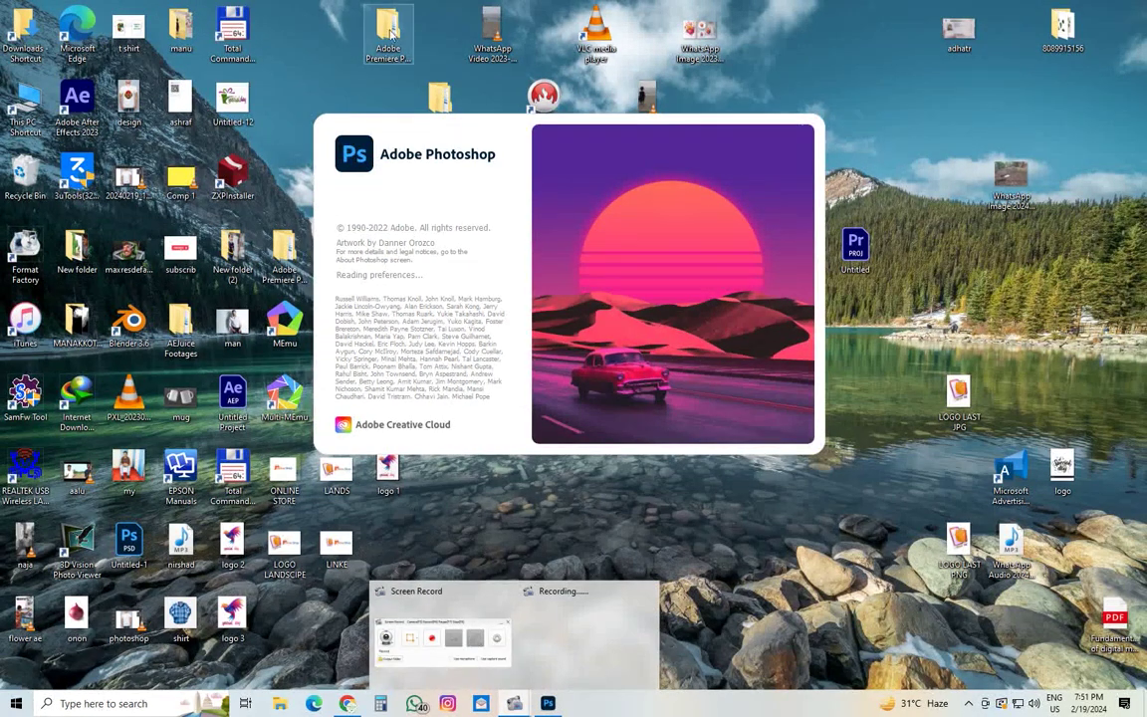
{"action": "right_click", "coordinate": [291, 62]}
{"action": "left_click", "coordinate": [349, 112]}
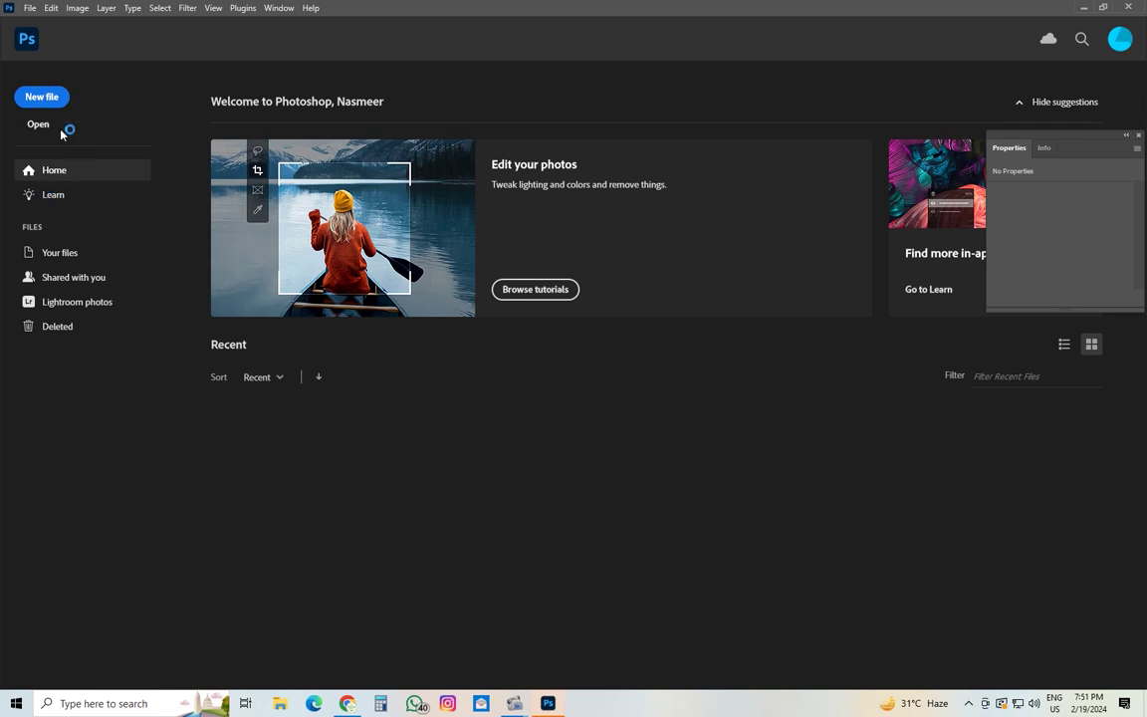
Create a new A4 landscape document at 300 ppi.
{"action": "left_click", "coordinate": [49, 98]}
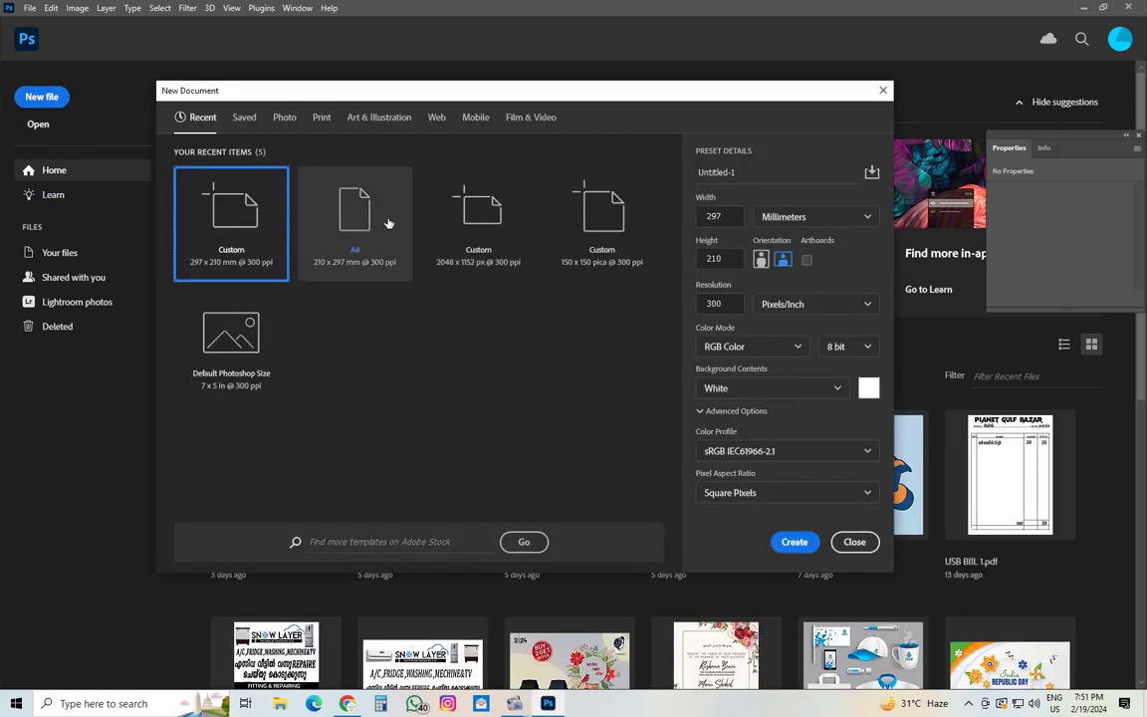
{"action": "left_click", "coordinate": [351, 204]}
{"action": "left_click", "coordinate": [784, 260]}
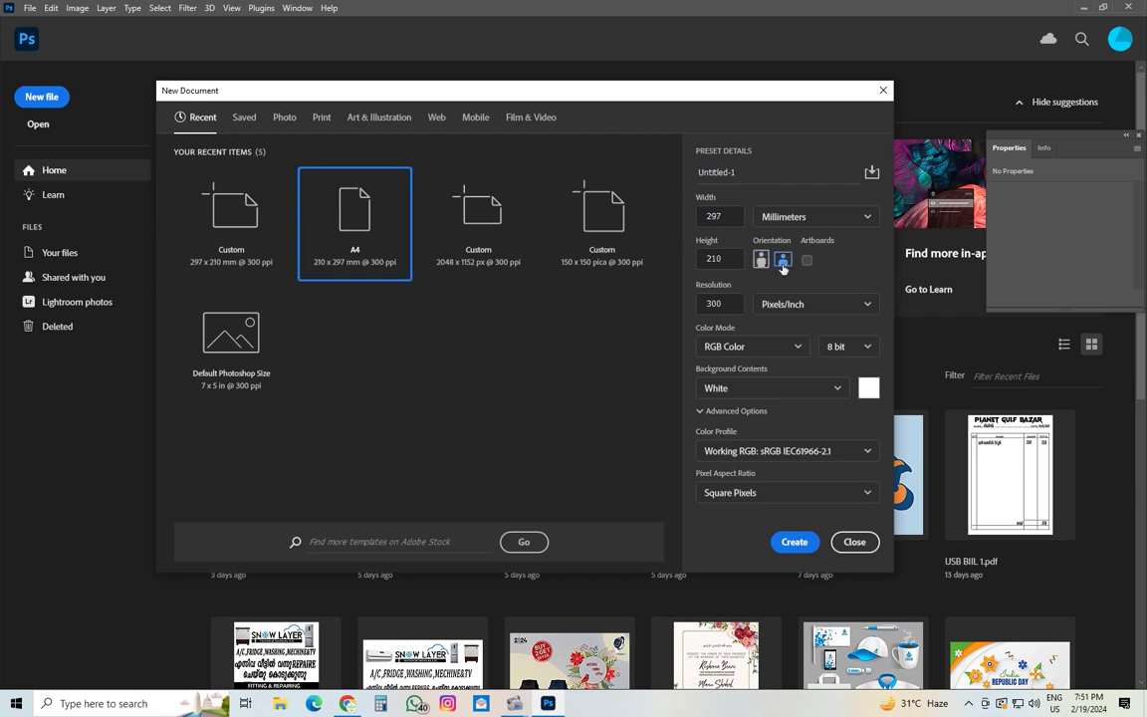
{"action": "left_click", "coordinate": [786, 541]}
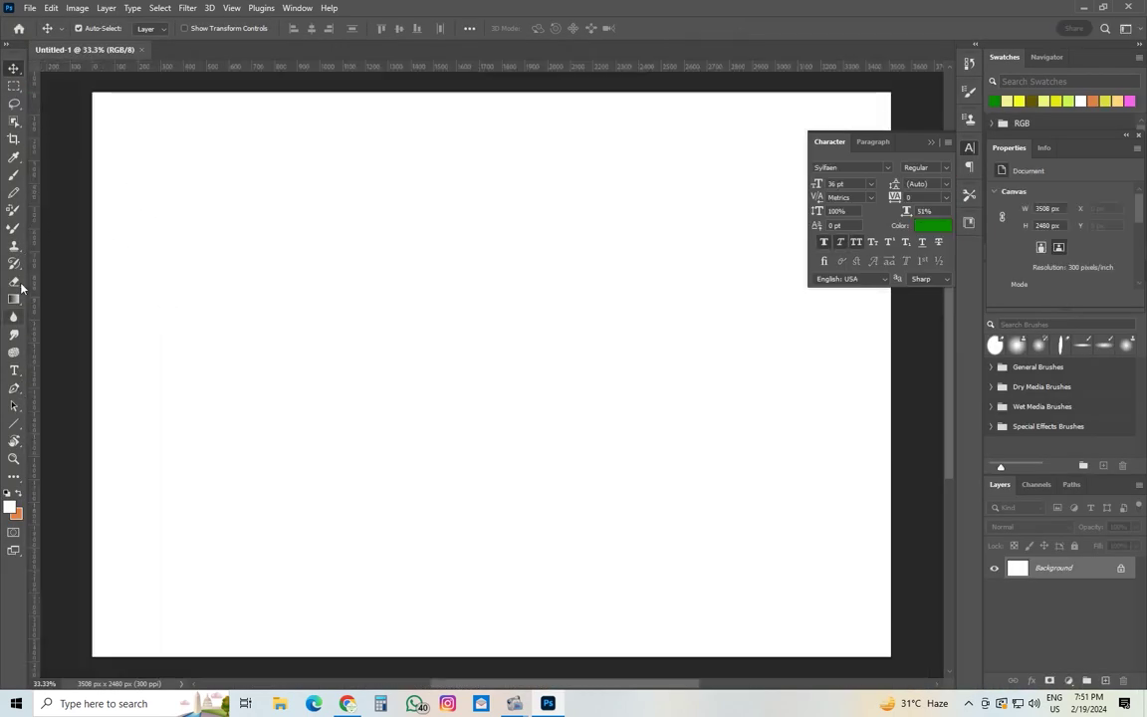
Fill a new layer with a light green gradient from lower-left to upper-right.
{"action": "left_click", "coordinate": [14, 303]}
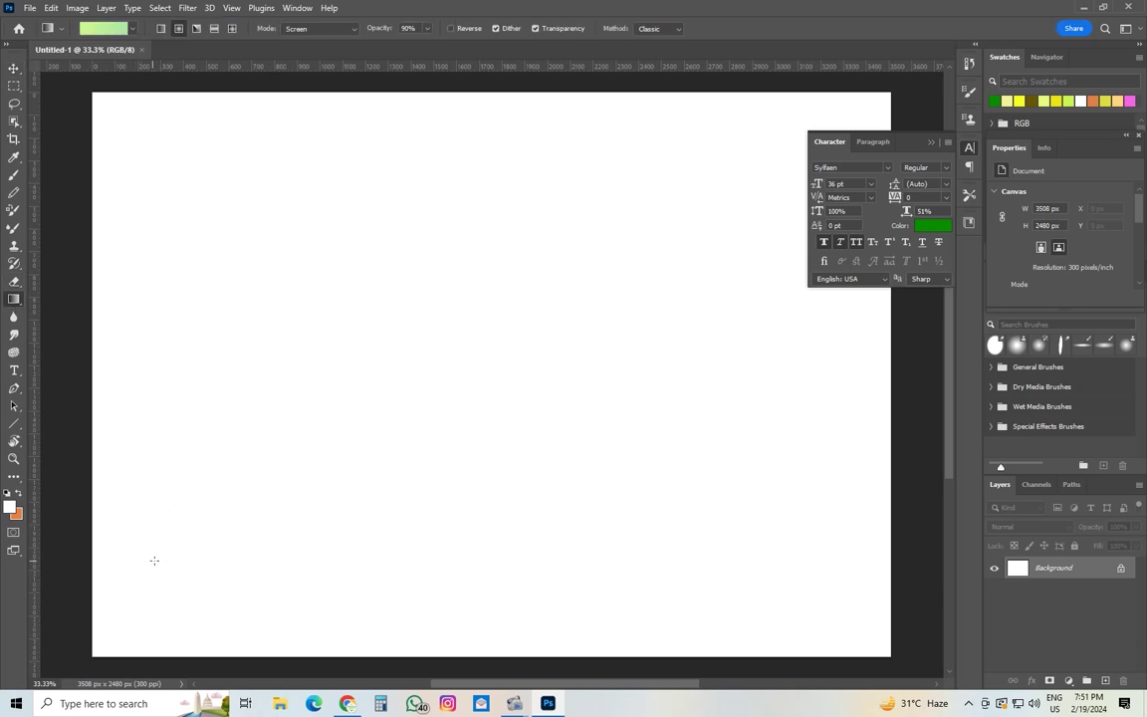
{"action": "left_click", "coordinate": [1105, 681]}
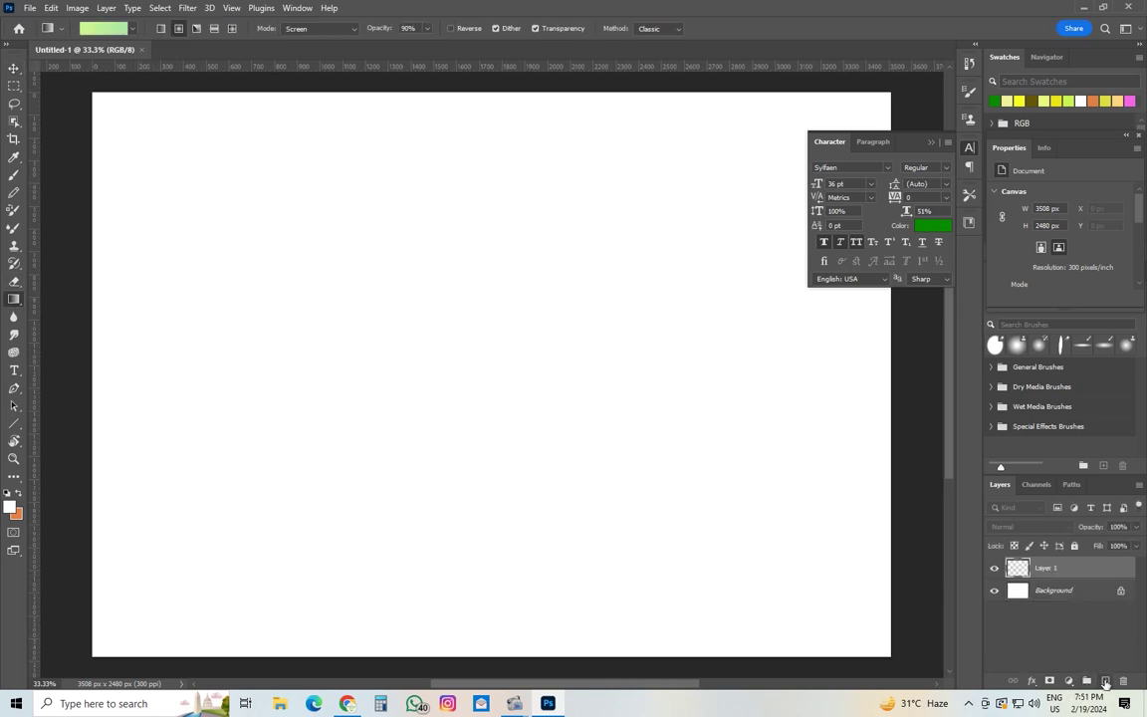
{"action": "left_click_drag", "start_coordinate": [235, 505], "coordinate": [669, 201]}
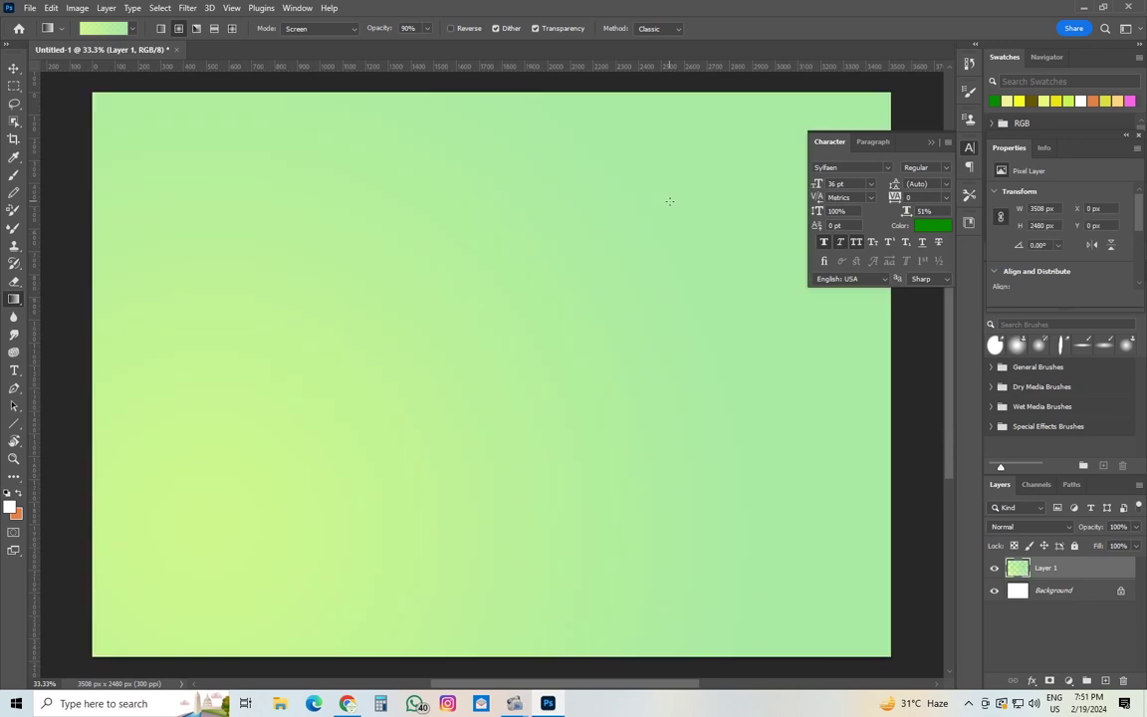
{"action": "left_click", "coordinate": [30, 8]}
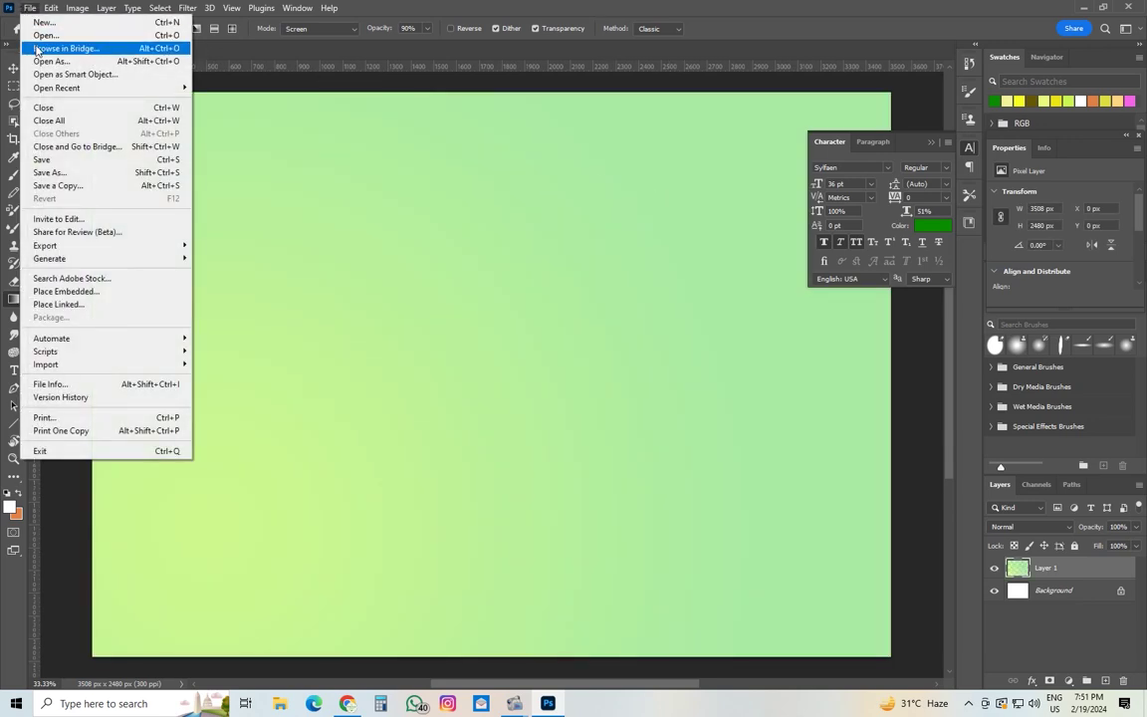
Open the man.jpg photo.
{"action": "left_click", "coordinate": [42, 38]}
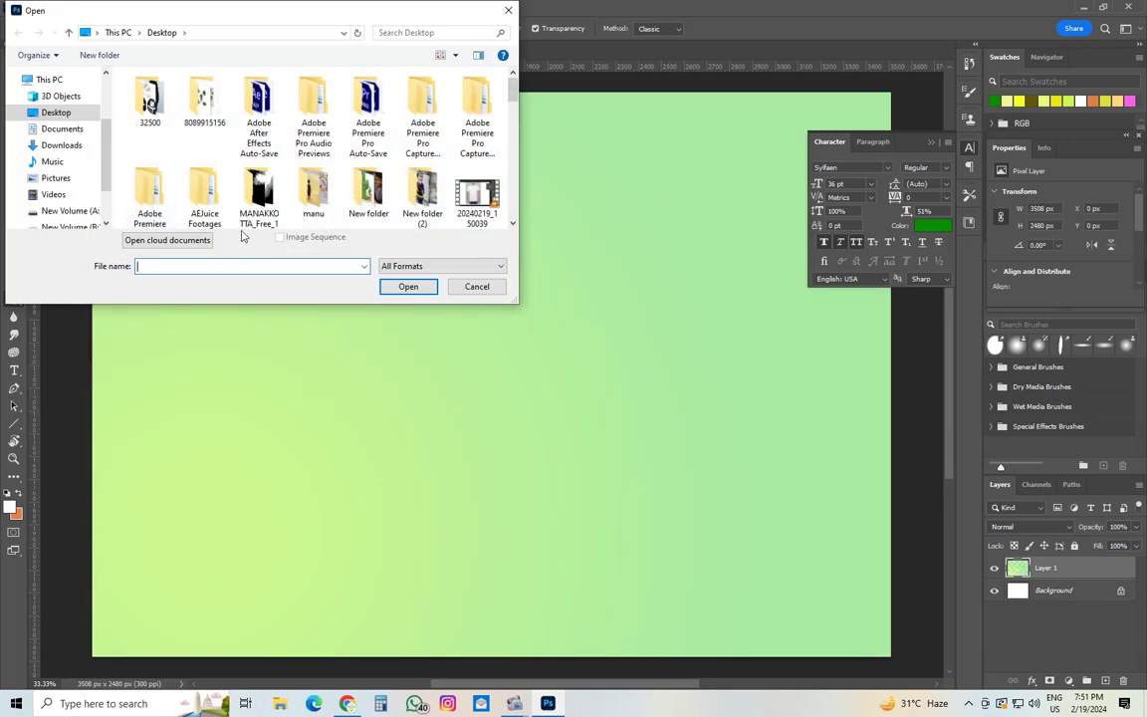
{"action": "scroll", "coordinate": [242, 189], "scroll_direction": "down", "scroll_amount": 2}
{"action": "scroll", "coordinate": [242, 189], "scroll_direction": "down", "scroll_amount": 3}
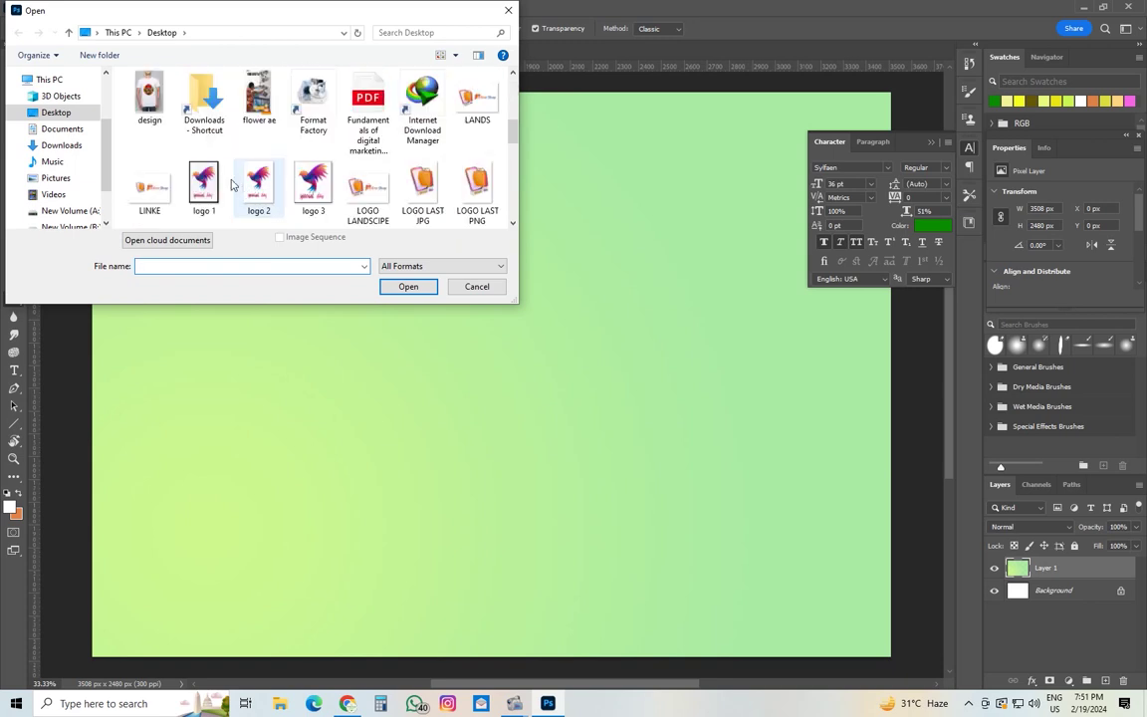
{"action": "scroll", "coordinate": [206, 177], "scroll_direction": "down", "scroll_amount": 2}
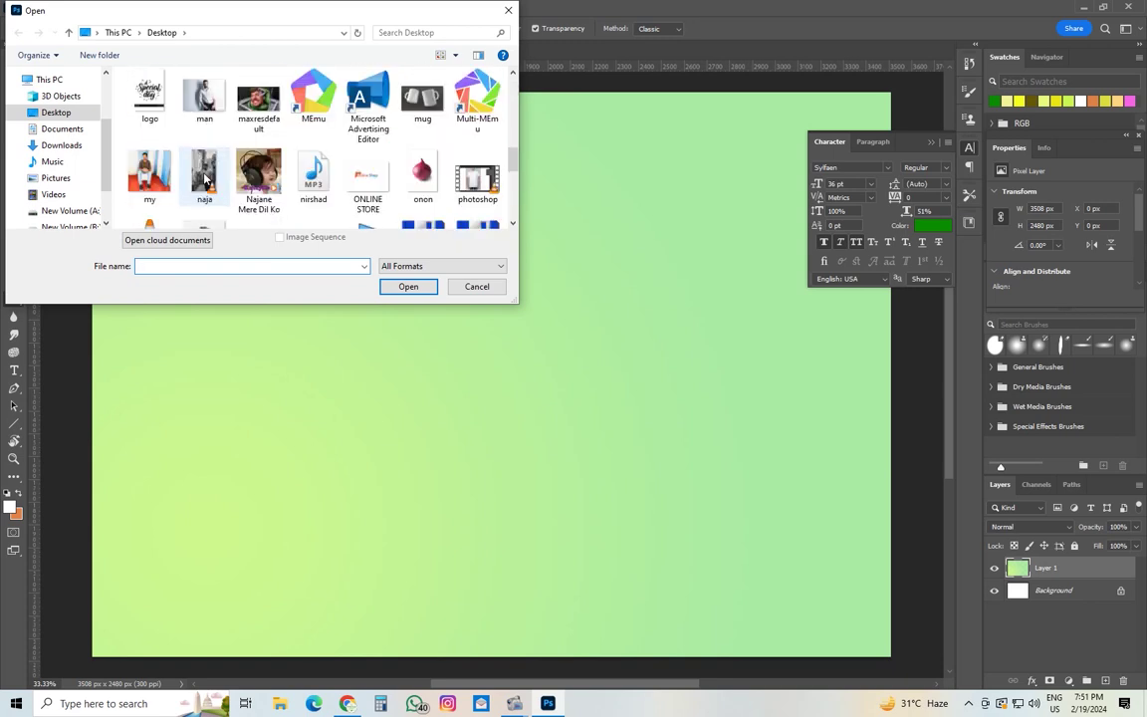
{"action": "left_click", "coordinate": [204, 100]}
{"action": "left_click", "coordinate": [394, 287]}
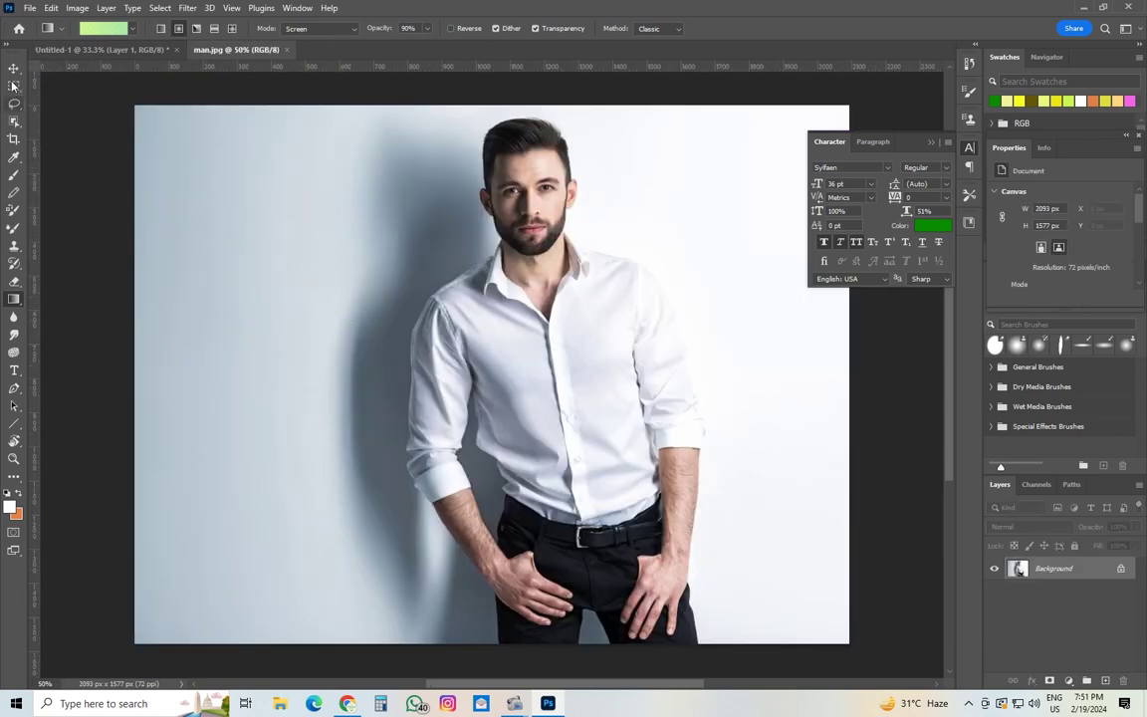
Select the man with Focus Area and mask out the backdrop with a layer mask.
{"action": "left_click", "coordinate": [160, 8]}
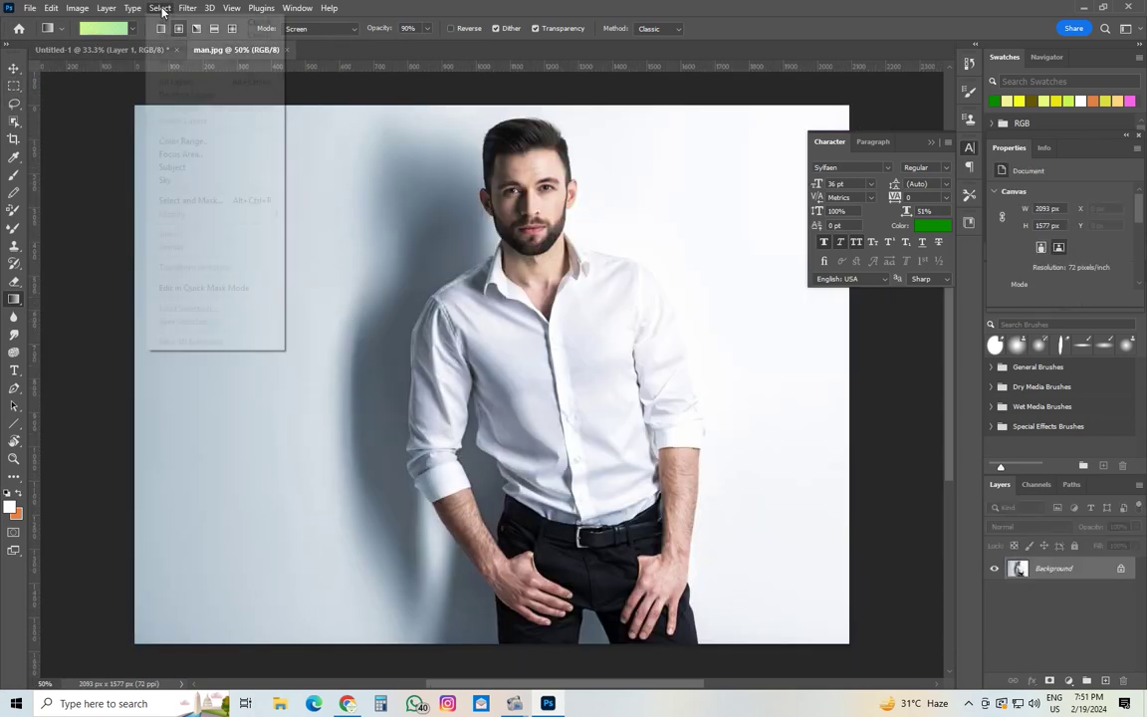
{"action": "left_click", "coordinate": [129, 113]}
{"action": "left_click", "coordinate": [159, 8]}
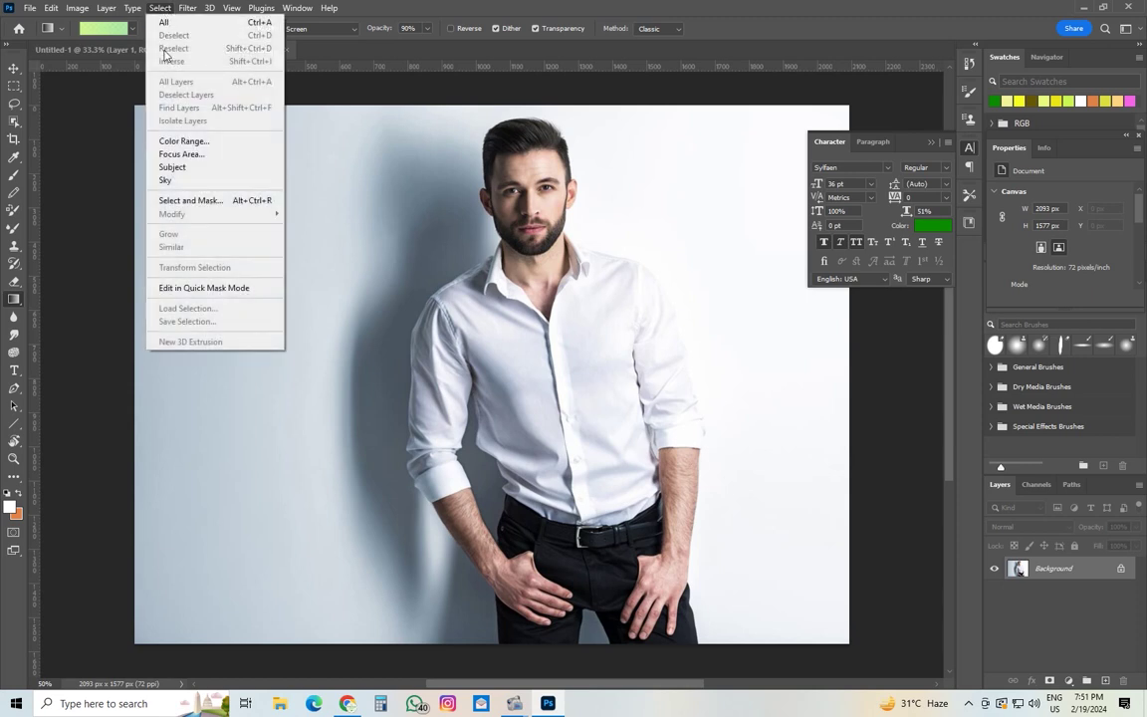
{"action": "left_click", "coordinate": [204, 155]}
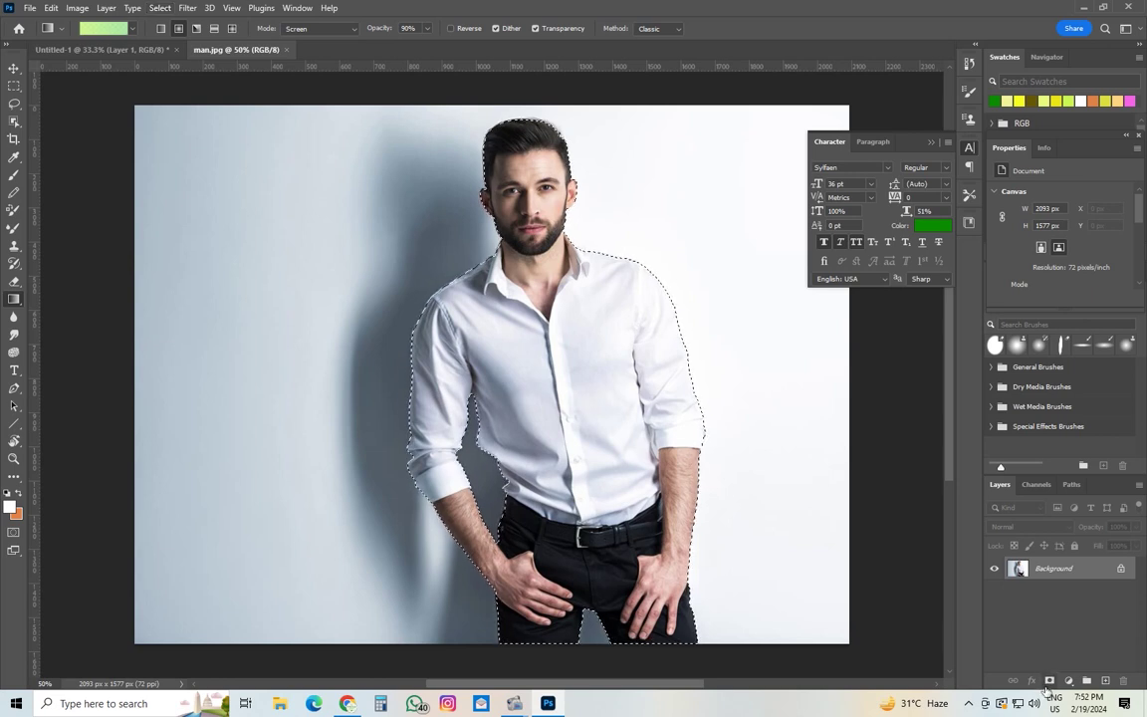
{"action": "left_click", "coordinate": [1049, 680]}
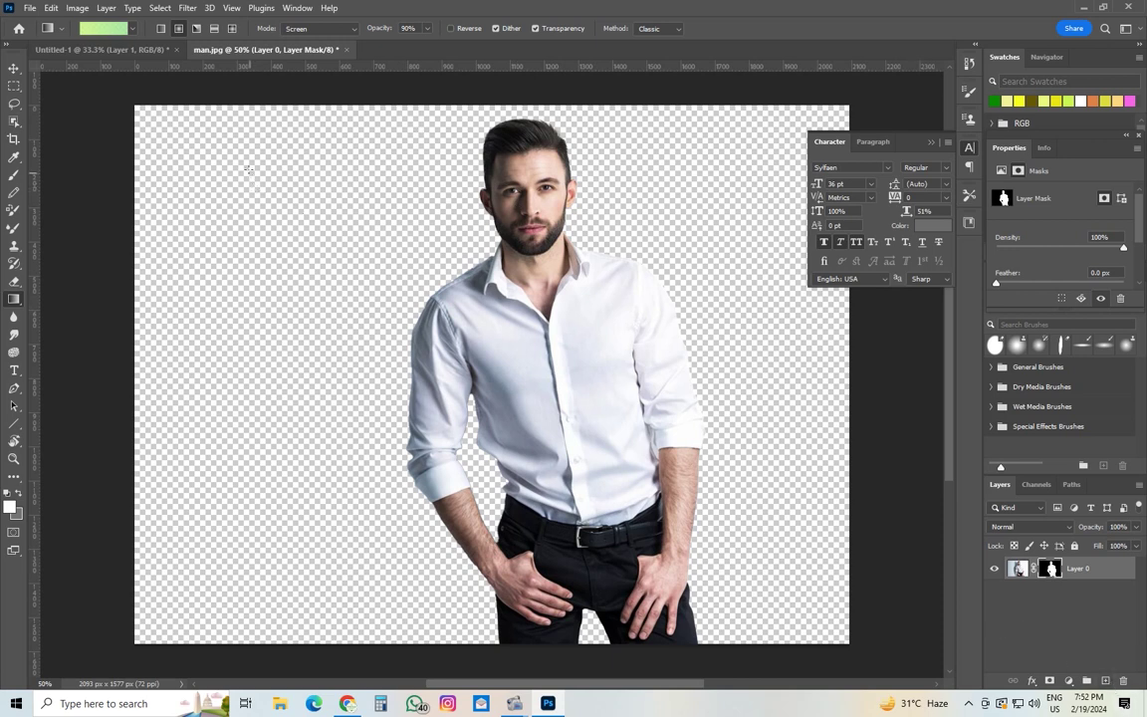
{"action": "left_click", "coordinate": [14, 67]}
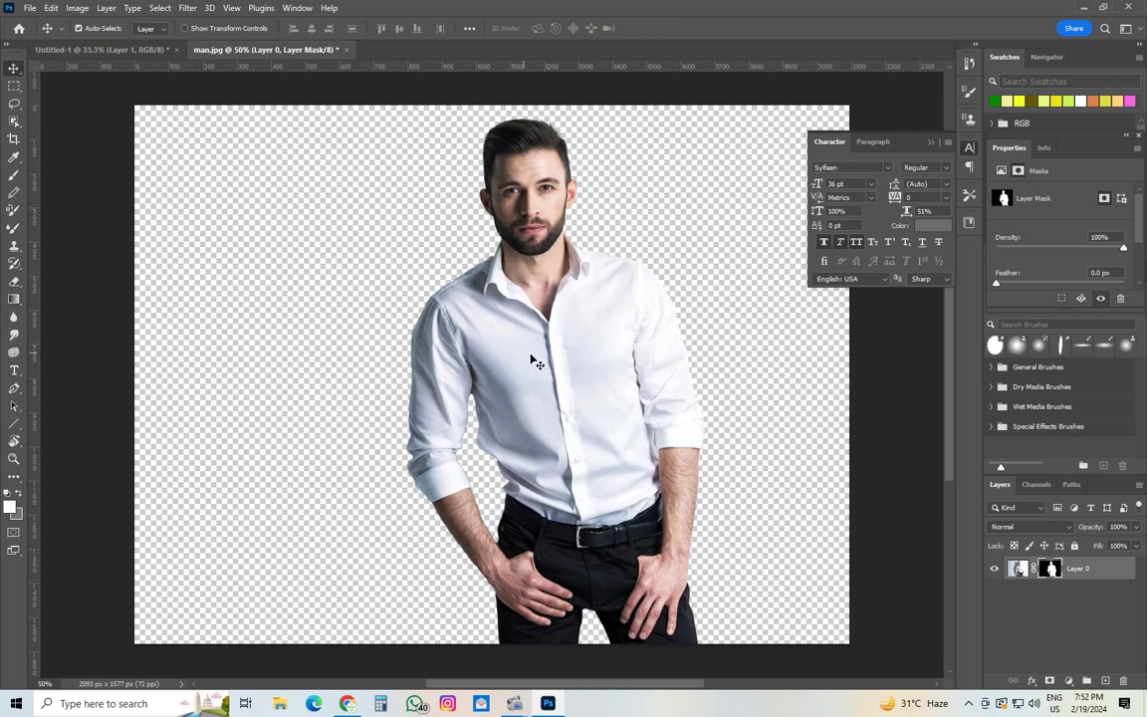
Move the cut-out man onto the poster and scale him to about 154%, right of centre.
{"action": "mouse_move", "coordinate": [507, 334]}
{"action": "left_mouse_down"}
{"action": "mouse_move", "coordinate": [224, 161]}
{"action": "mouse_move", "coordinate": [488, 499]}
{"action": "mouse_move", "coordinate": [510, 485]}
{"action": "left_mouse_up"}
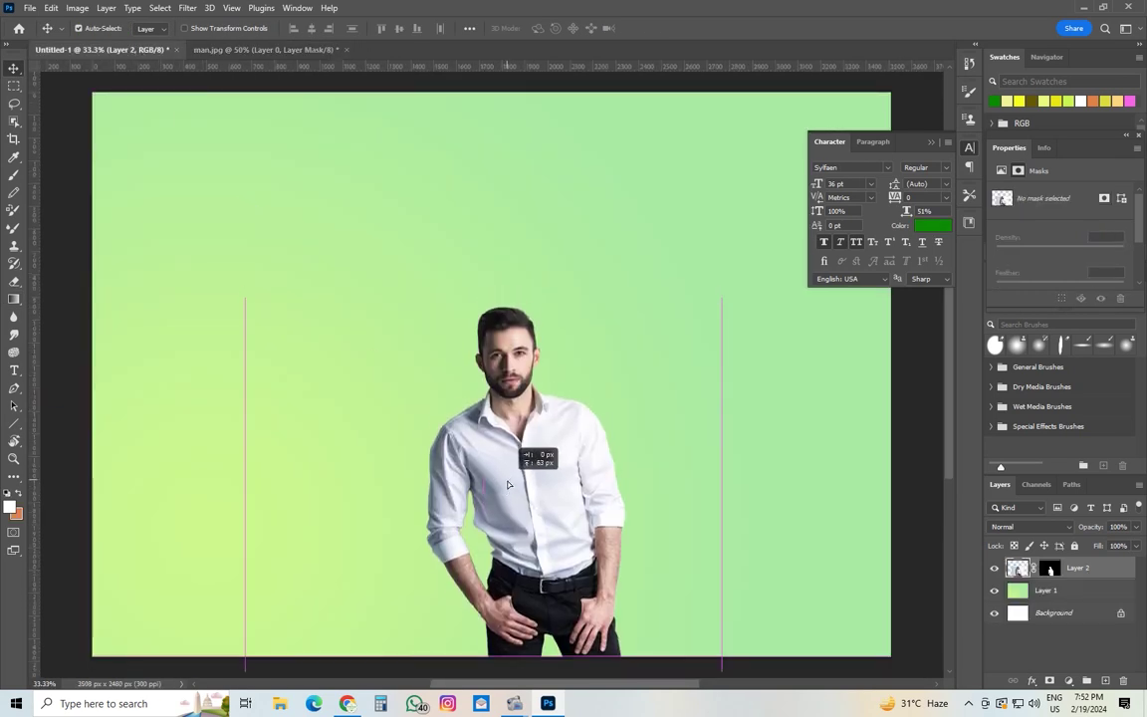
{"action": "key", "text": "ctrl+t"}
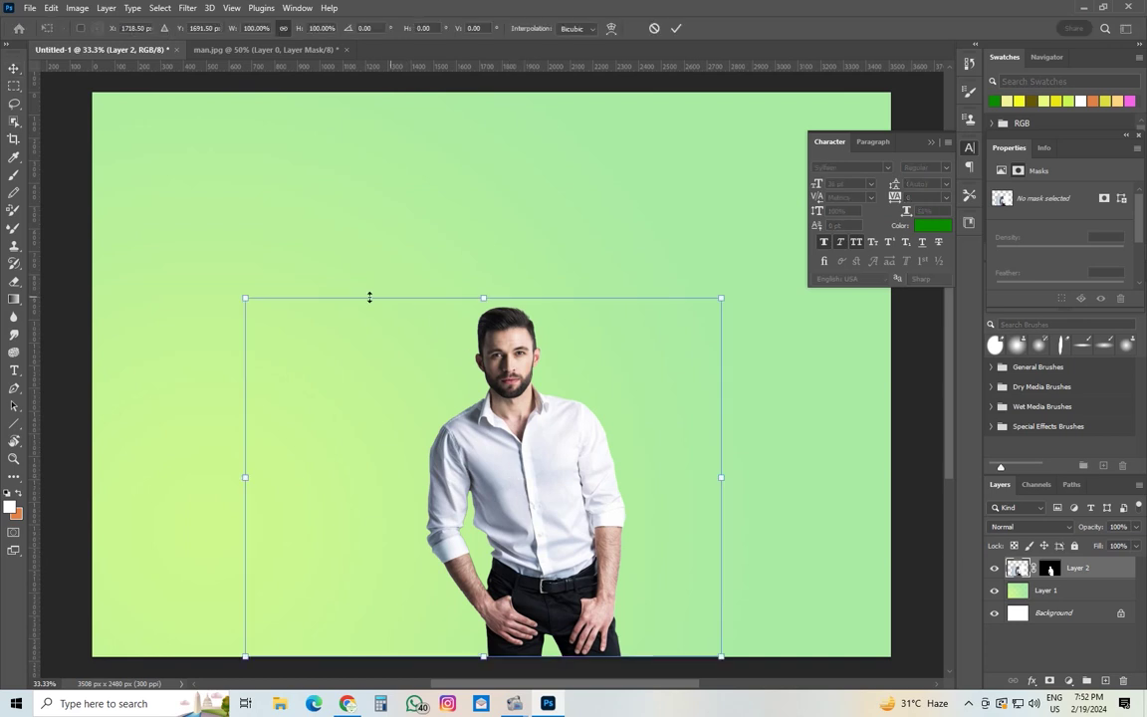
{"action": "left_click_drag", "start_coordinate": [245, 294], "coordinate": [134, 212]}
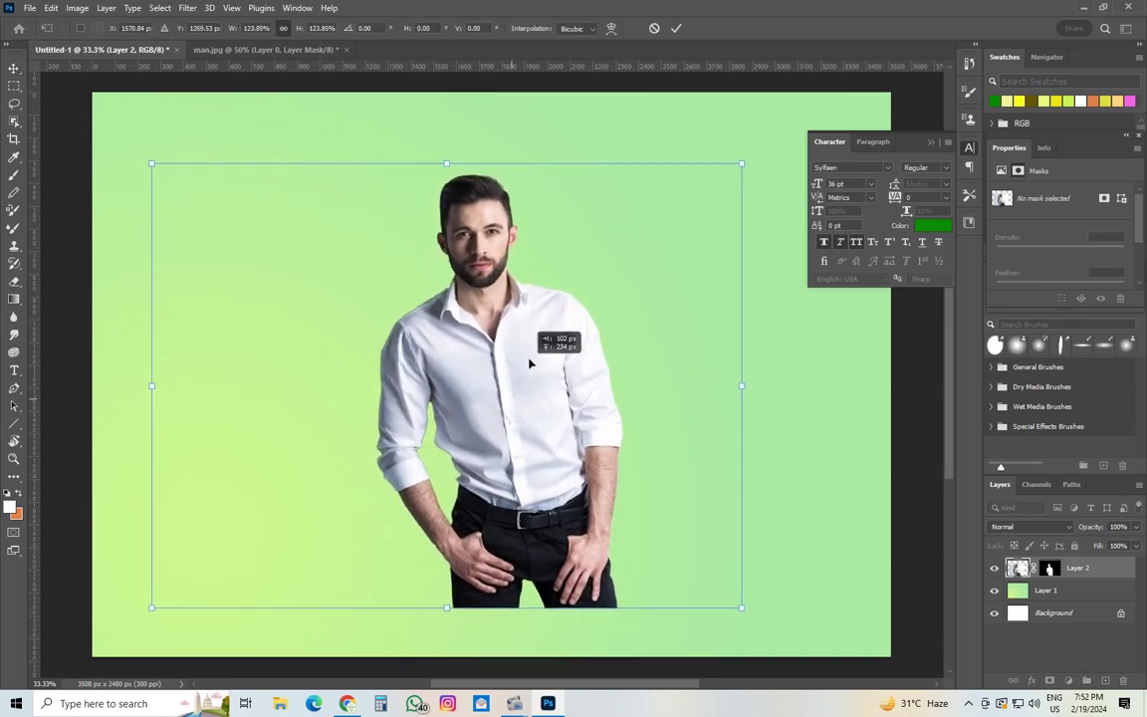
{"action": "mouse_move", "coordinate": [503, 438]}
{"action": "left_mouse_down"}
{"action": "mouse_move", "coordinate": [531, 399]}
{"action": "mouse_move", "coordinate": [529, 445]}
{"action": "left_mouse_up"}
{"action": "left_click_drag", "start_coordinate": [742, 212], "coordinate": [882, 103]}
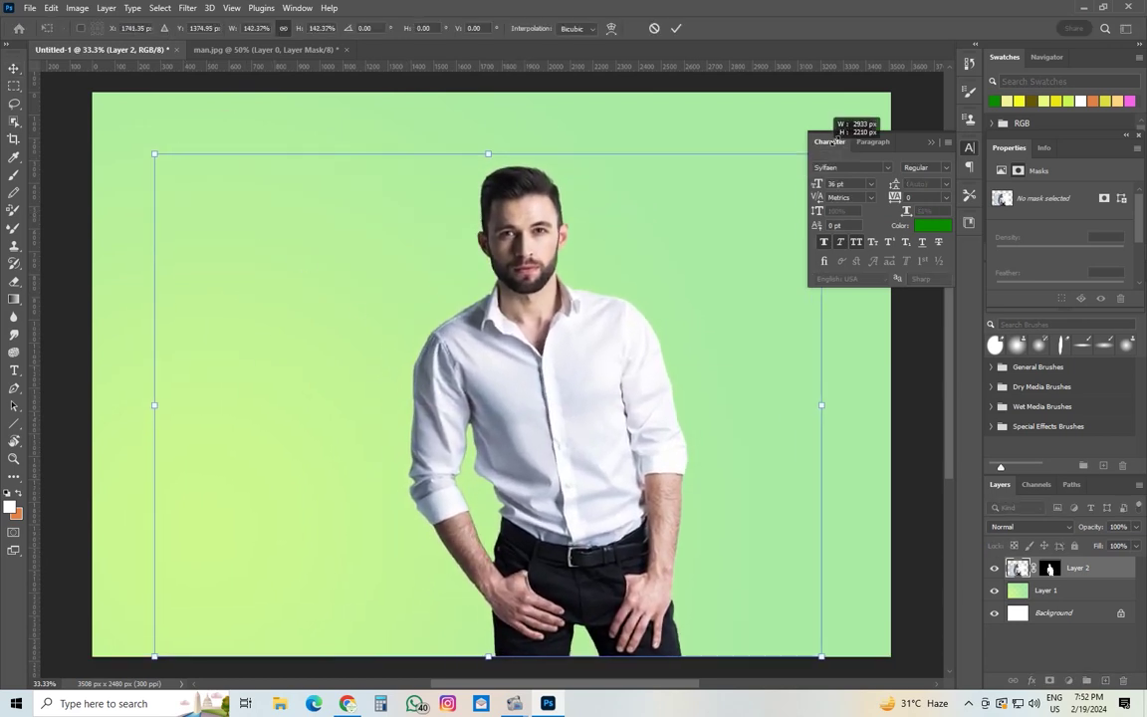
{"action": "mouse_move", "coordinate": [739, 307]}
{"action": "left_mouse_down"}
{"action": "mouse_move", "coordinate": [749, 275]}
{"action": "mouse_move", "coordinate": [743, 326]}
{"action": "left_mouse_up"}
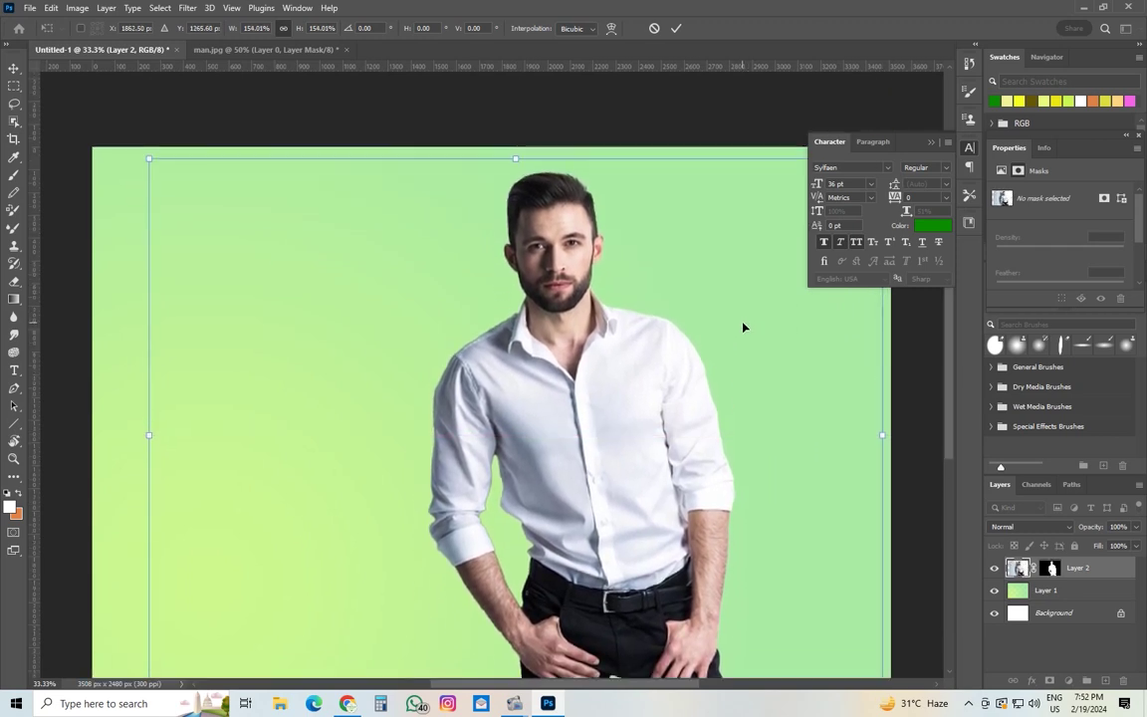
{"action": "key", "text": "Return"}
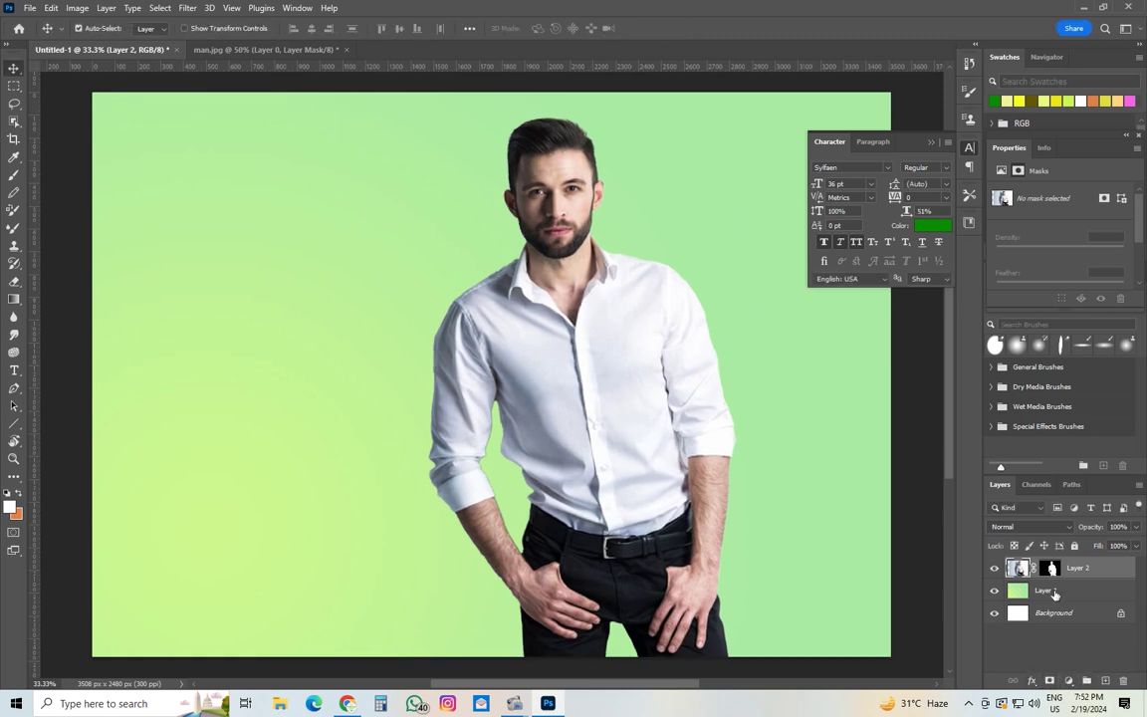
{"action": "left_click", "coordinate": [1091, 574]}
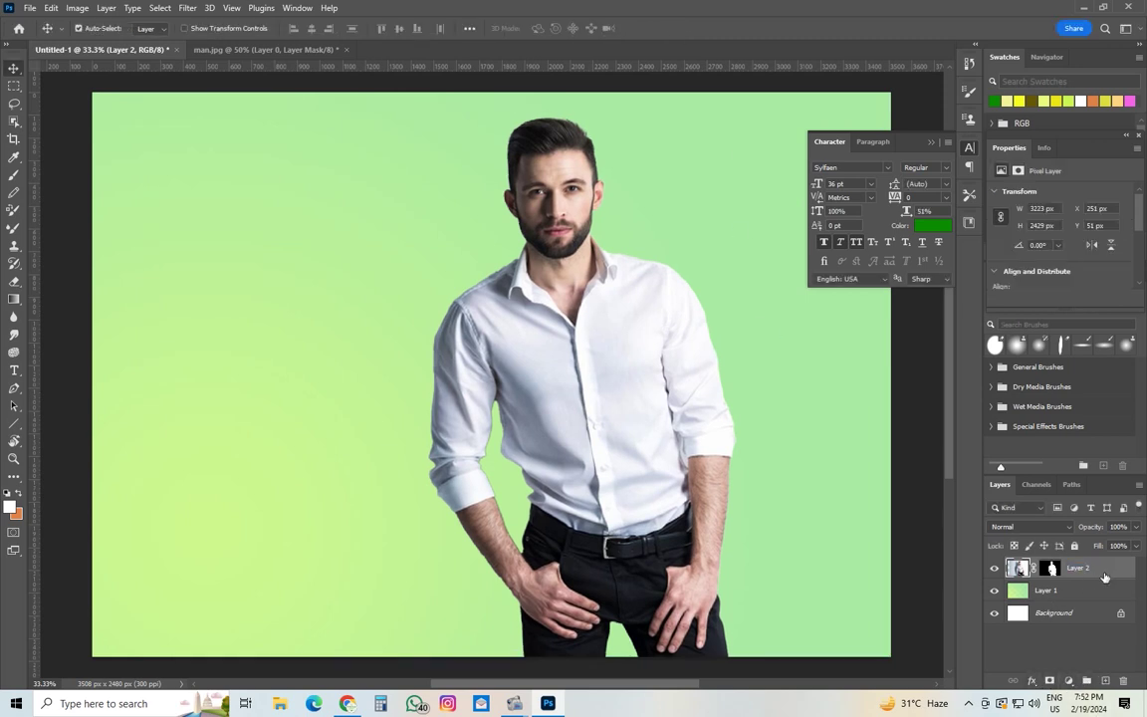
Add a drop shadow to the man's layer through Layer Style.
{"action": "double_click", "coordinate": [1102, 577]}
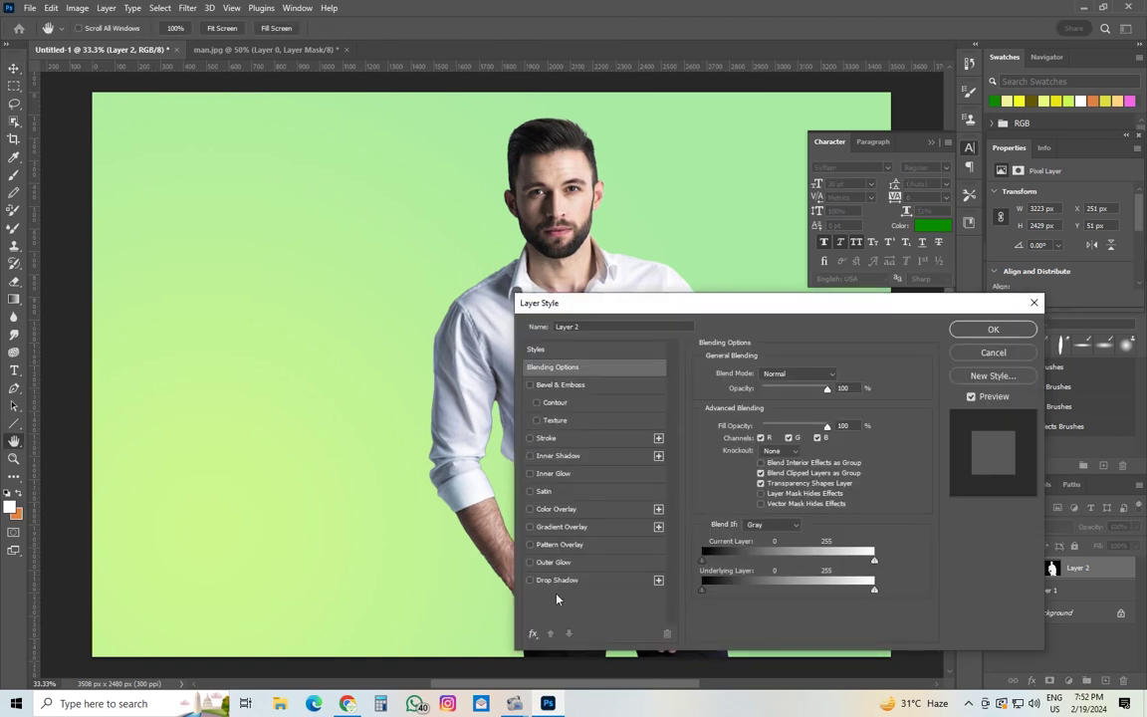
{"action": "left_click", "coordinate": [553, 582]}
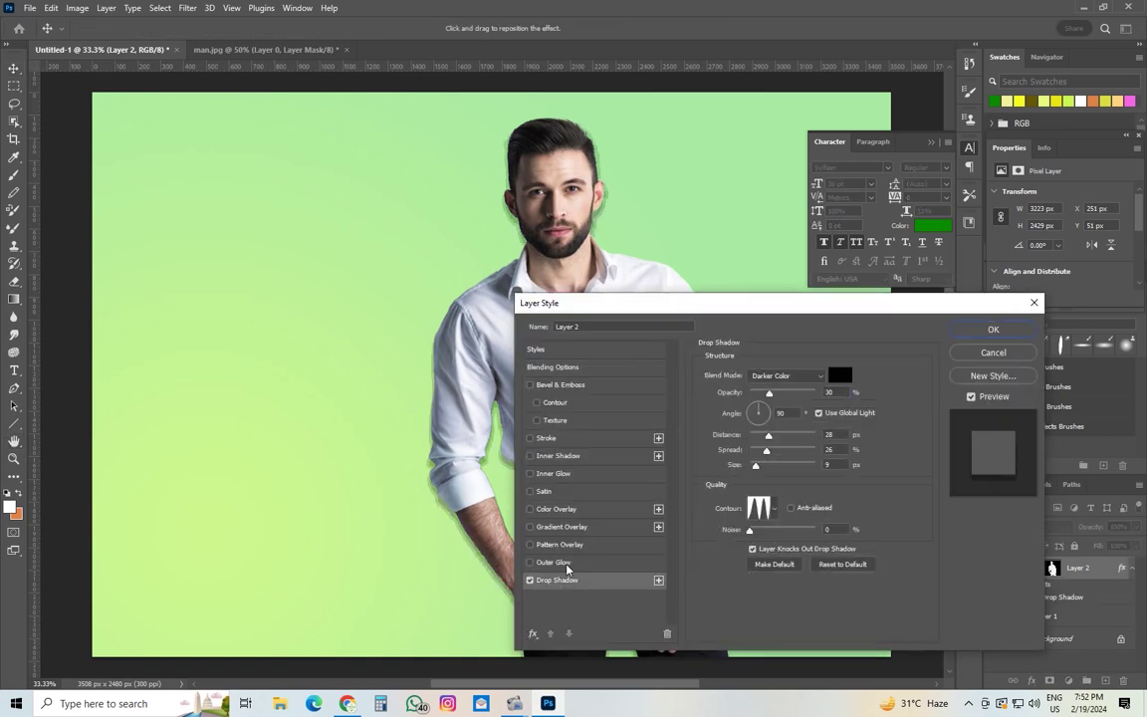
{"action": "left_click", "coordinate": [992, 331]}
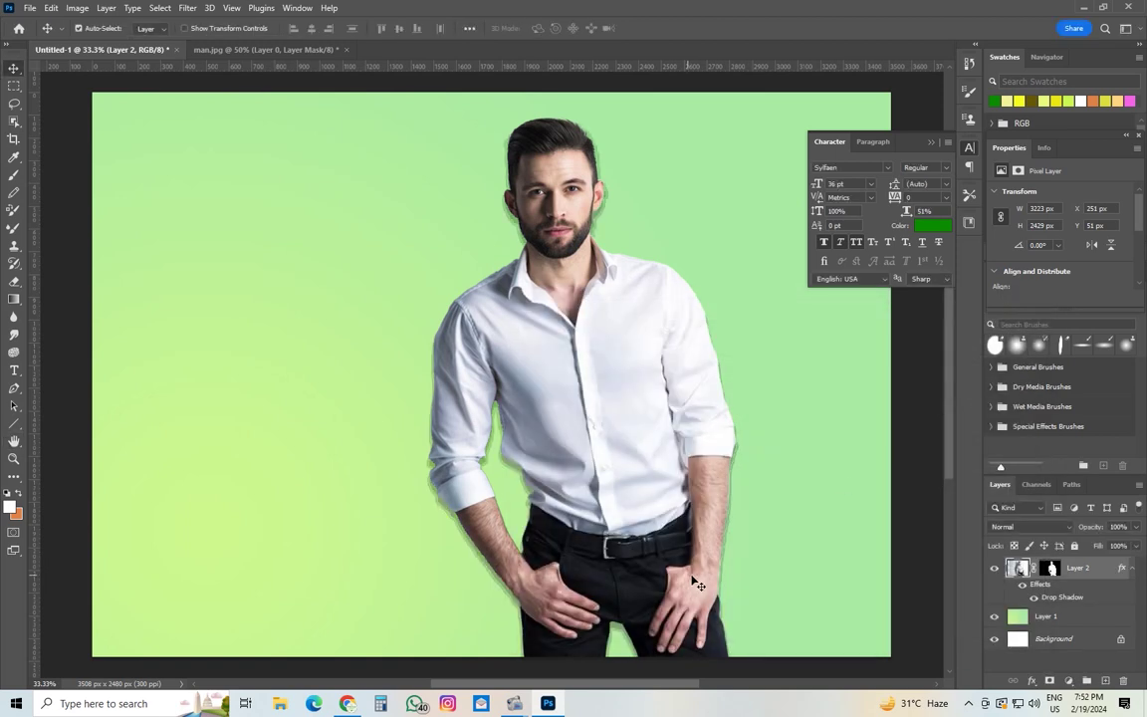
{"action": "double_click", "coordinate": [1090, 568]}
{"action": "left_click", "coordinate": [1104, 584]}
Adjust the man's Blend If and opacity sliders, then disable his drop shadow.
{"action": "double_click", "coordinate": [1104, 584]}
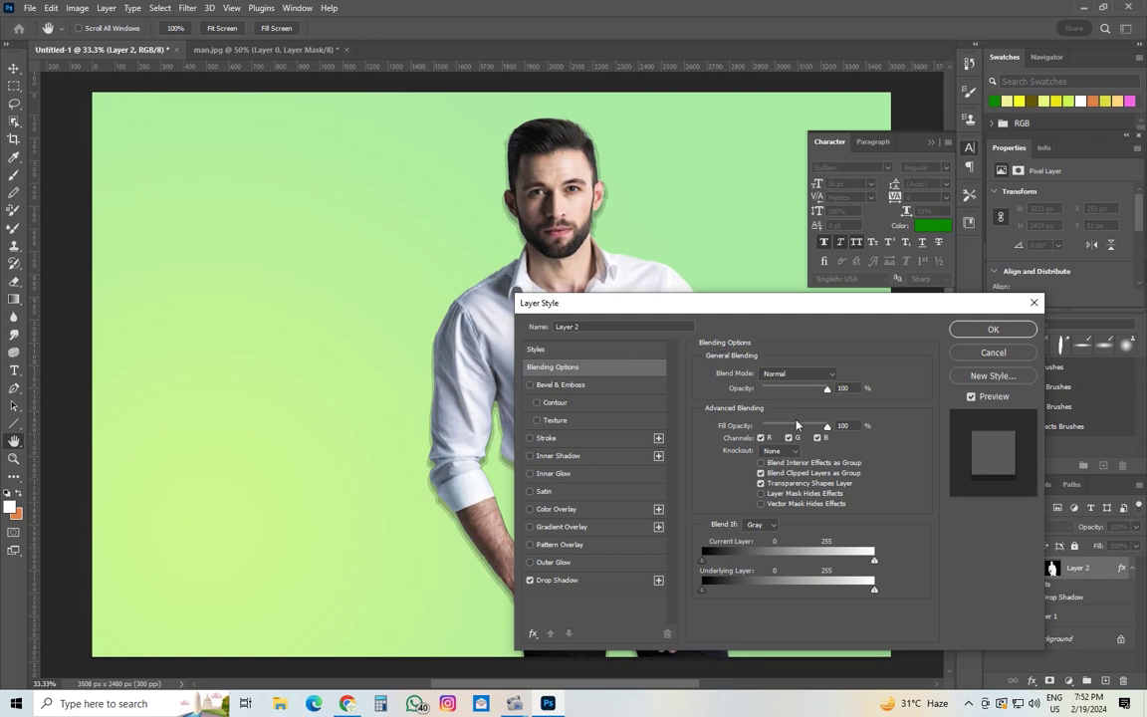
{"action": "left_click", "coordinate": [862, 592]}
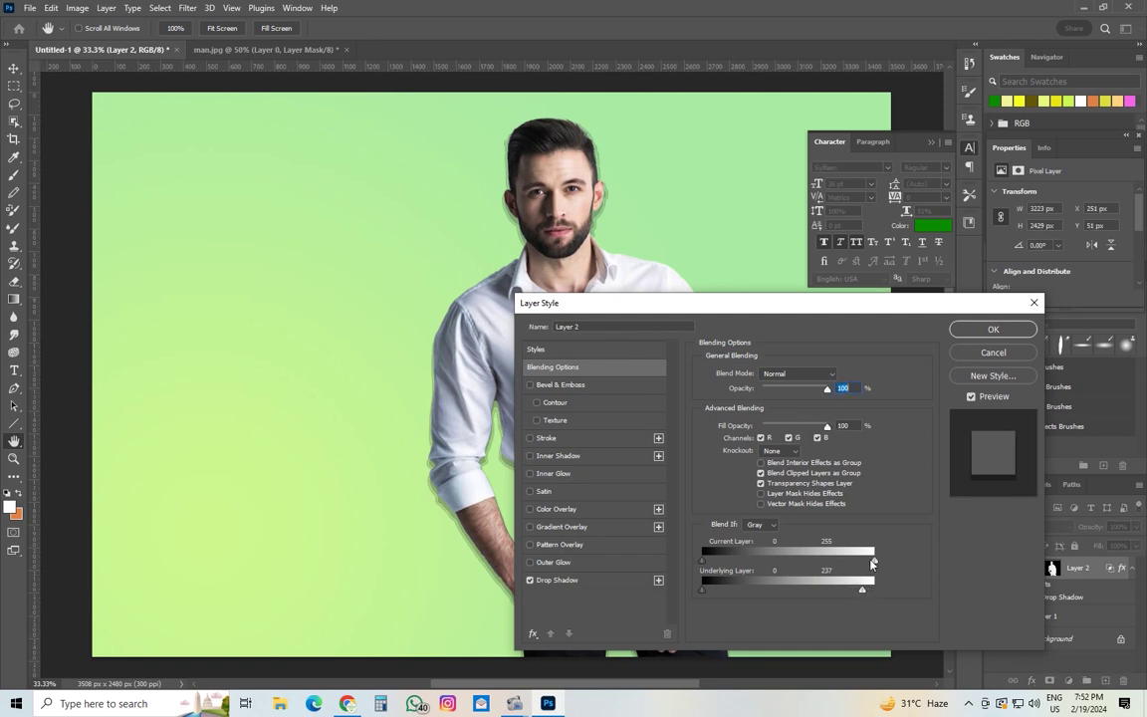
{"action": "left_click_drag", "start_coordinate": [873, 560], "coordinate": [855, 559]}
{"action": "left_click_drag", "start_coordinate": [827, 428], "coordinate": [841, 429]}
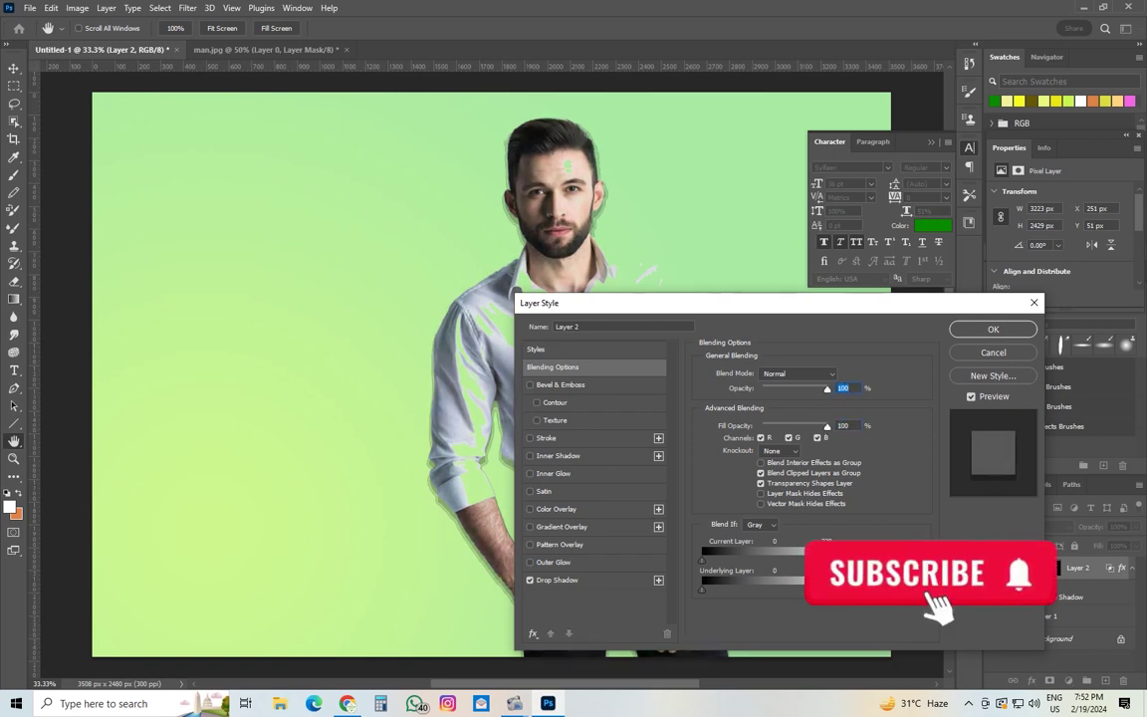
{"action": "mouse_move", "coordinate": [827, 392]}
{"action": "left_mouse_down"}
{"action": "mouse_move", "coordinate": [810, 391]}
{"action": "mouse_move", "coordinate": [834, 388]}
{"action": "mouse_move", "coordinate": [824, 430]}
{"action": "mouse_move", "coordinate": [842, 432]}
{"action": "left_mouse_up"}
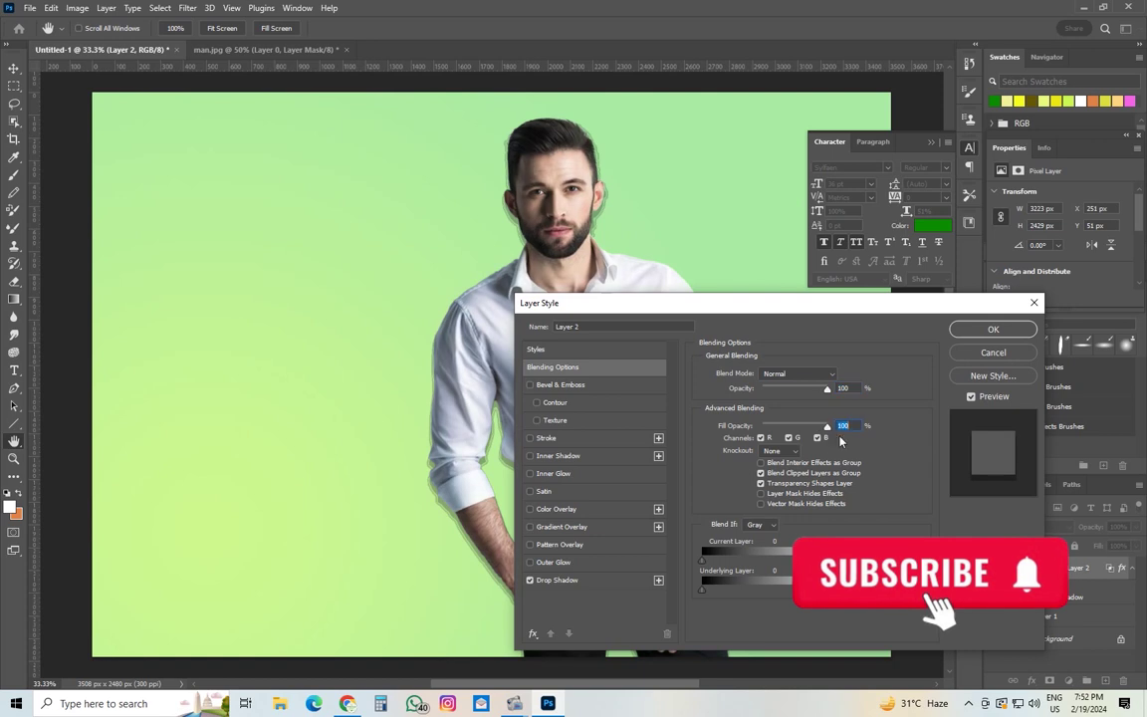
{"action": "left_click", "coordinate": [557, 579]}
{"action": "left_click", "coordinate": [529, 579]}
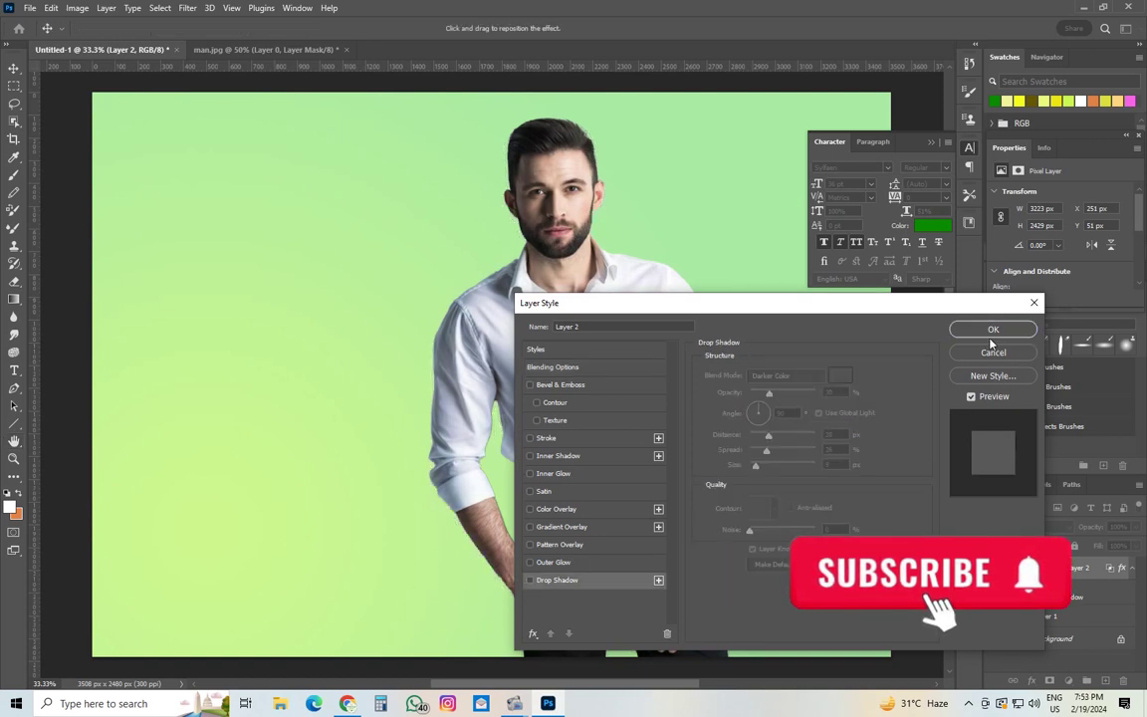
{"action": "left_click", "coordinate": [992, 330]}
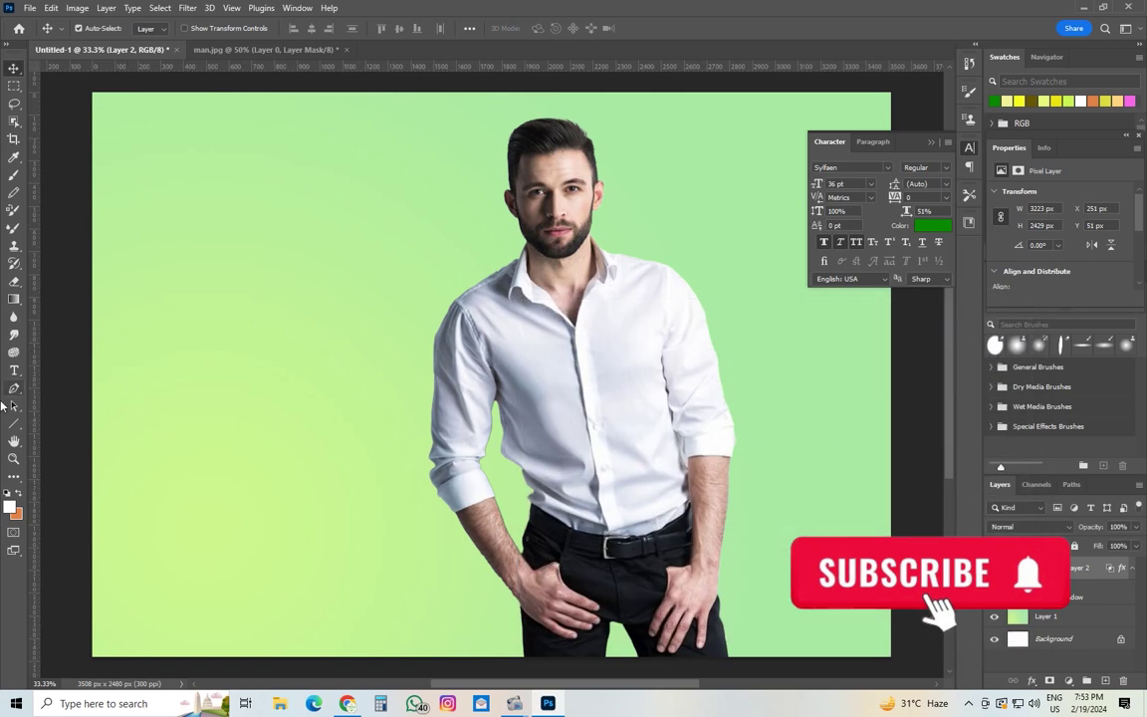
Type the headline 'SHIRT AND PHANT' at the poster's upper left.
{"action": "left_click", "coordinate": [14, 369]}
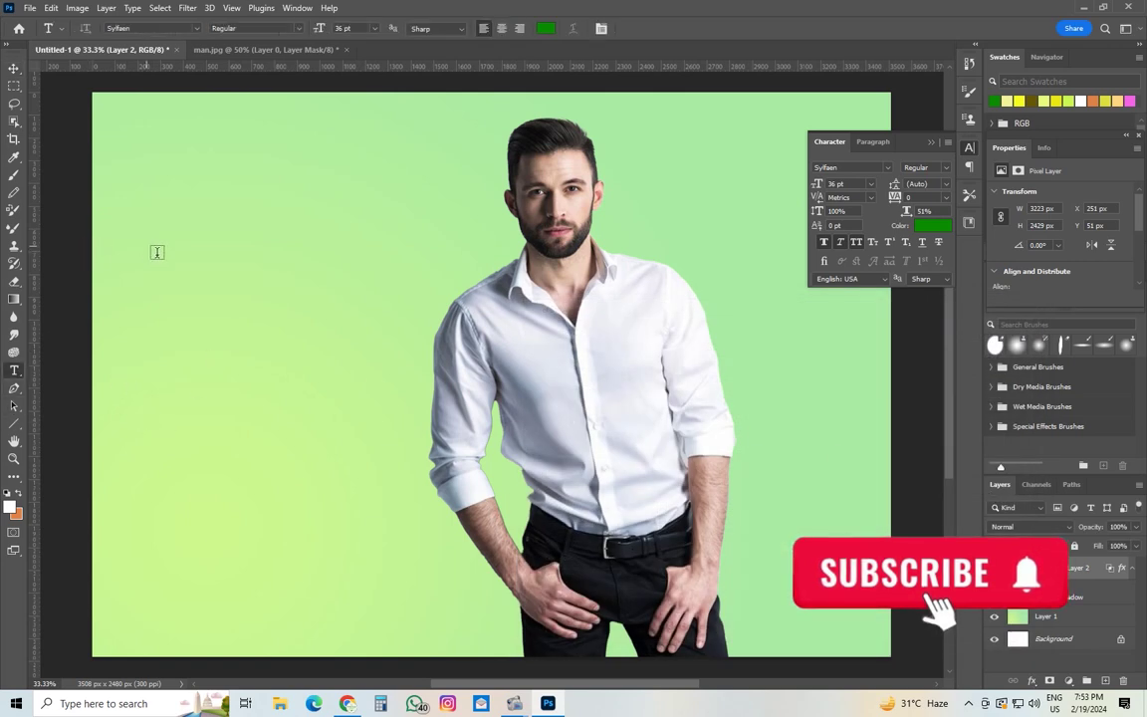
{"action": "left_click", "coordinate": [149, 249]}
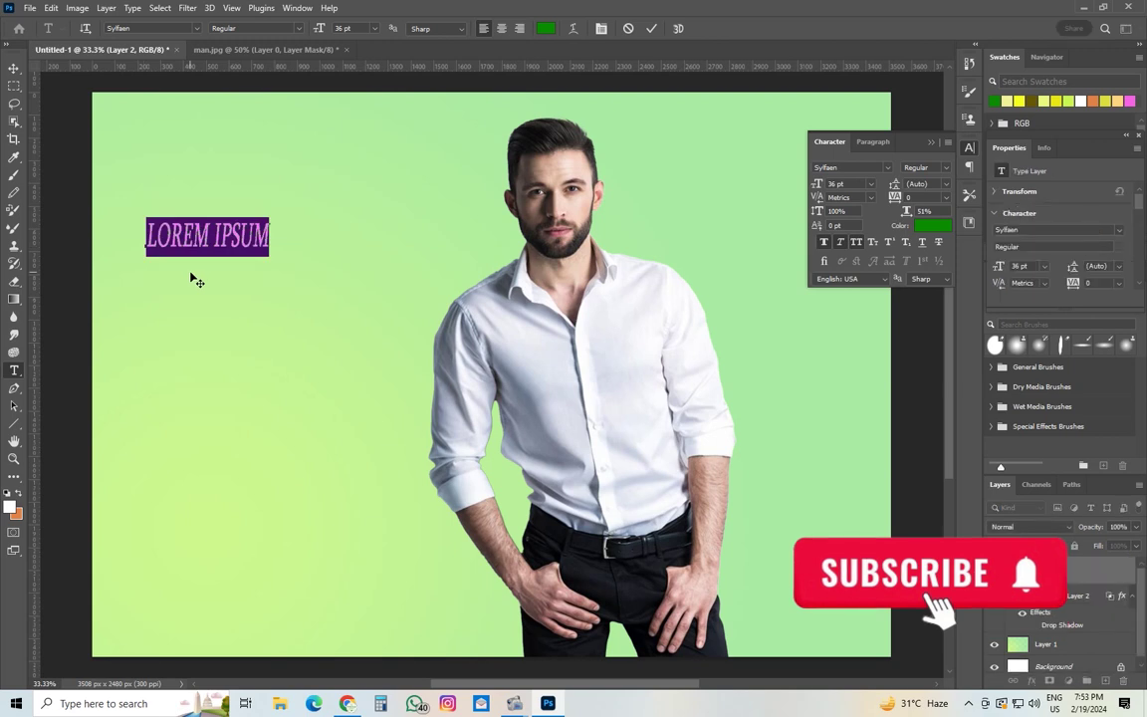
{"action": "type", "text": "SHIRT A"}
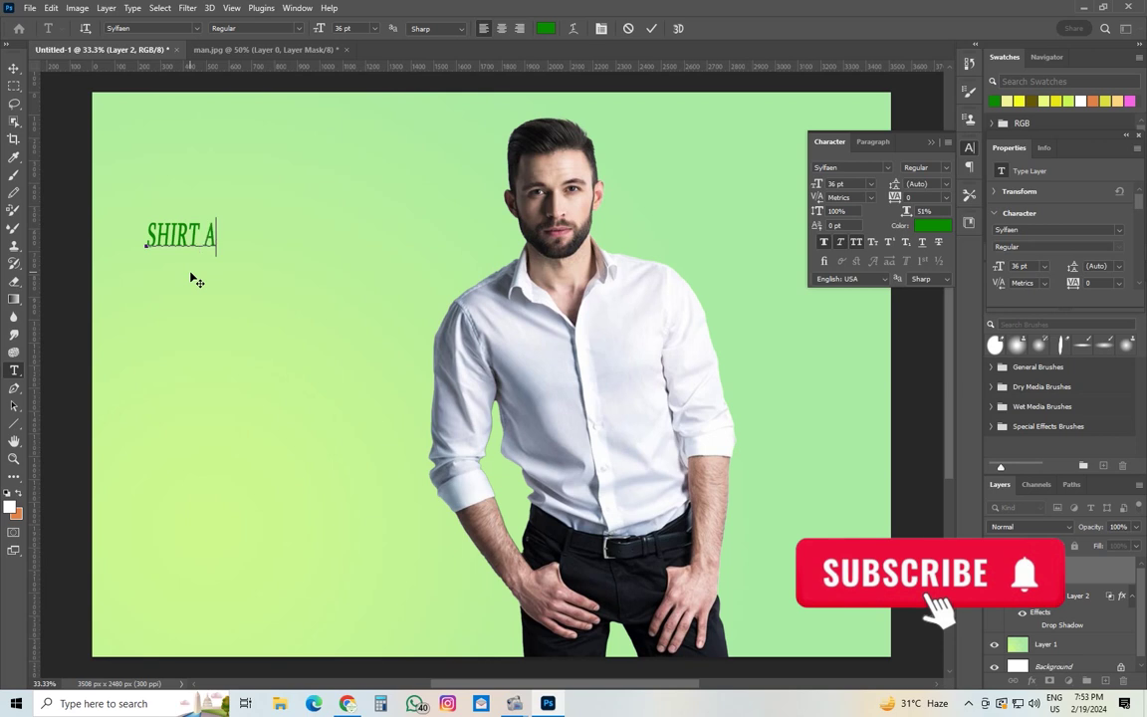
{"action": "type", "text": "ND "}
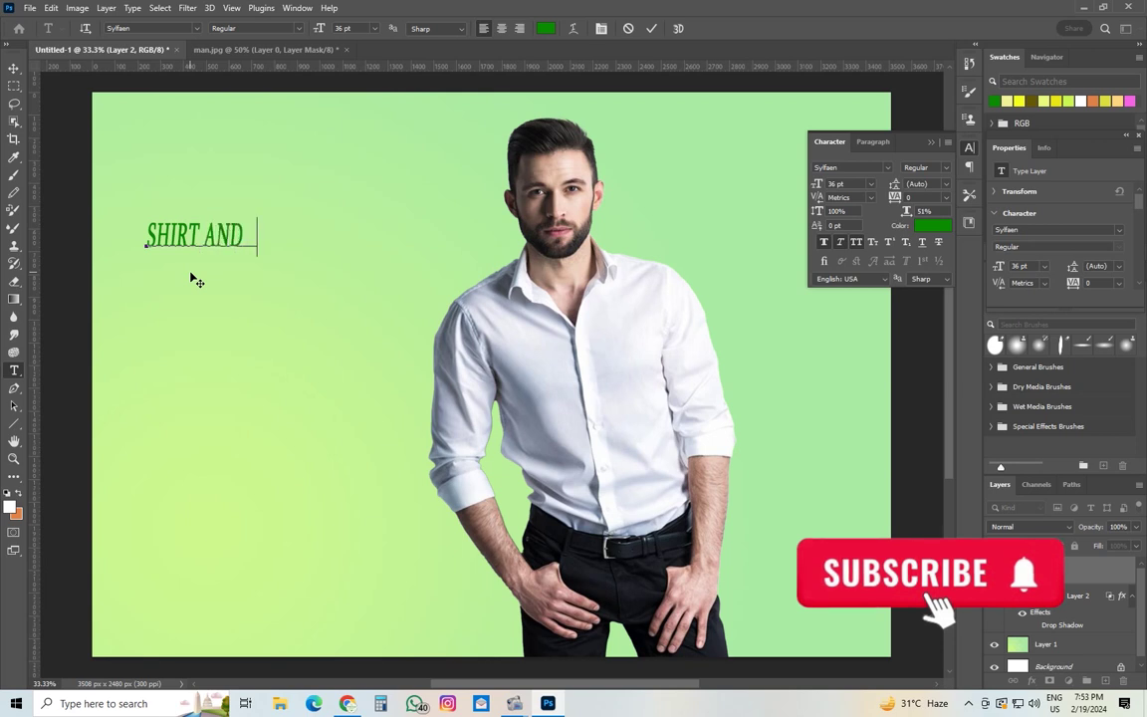
{"action": "type", "text": "PHANT"}
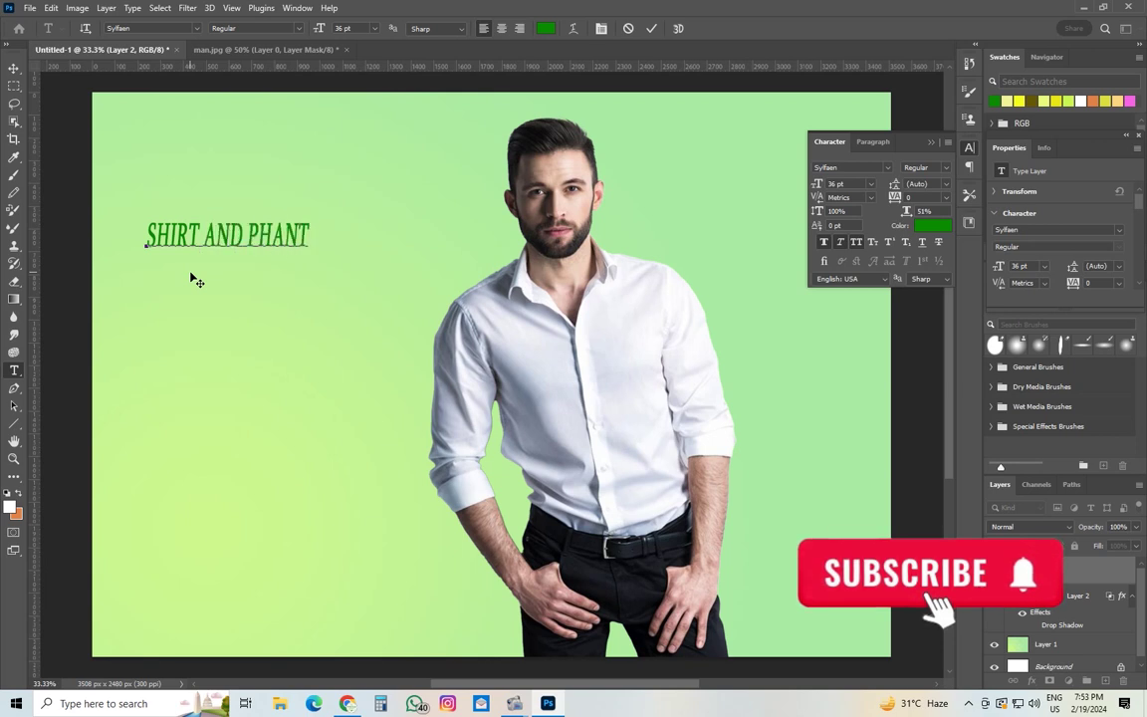
{"action": "left_click", "coordinate": [194, 279]}
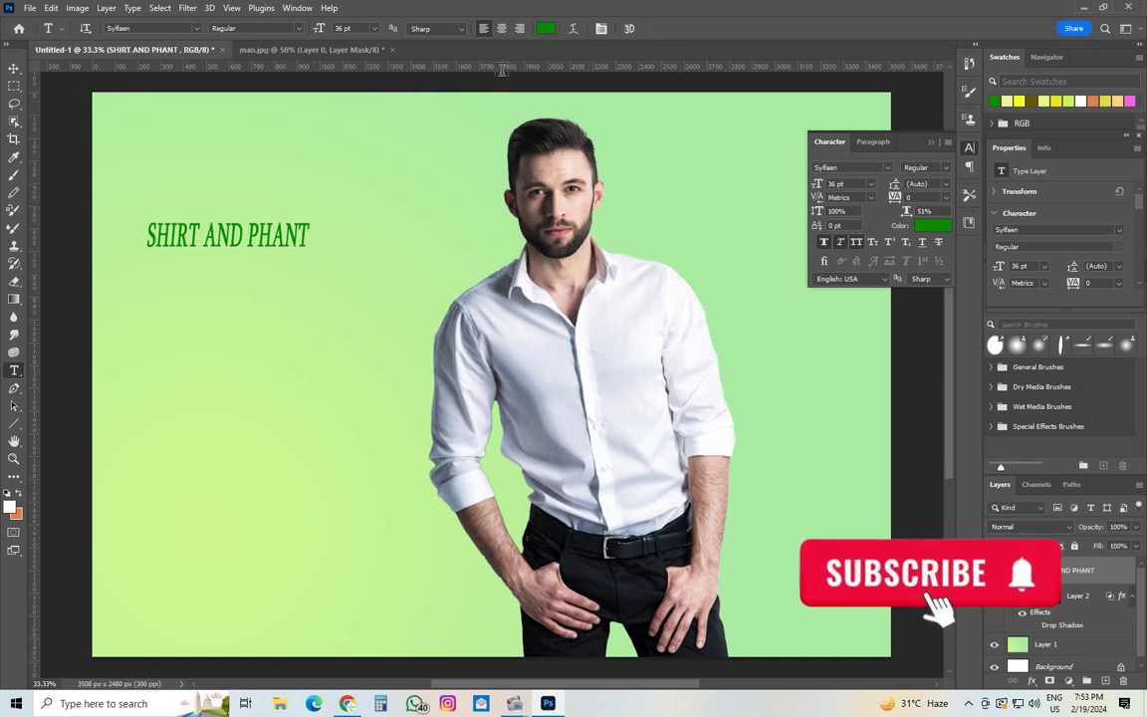
Colour the headline text green (0b8c00) and confirm its layer name.
{"action": "left_click_drag", "start_coordinate": [311, 235], "coordinate": [146, 239]}
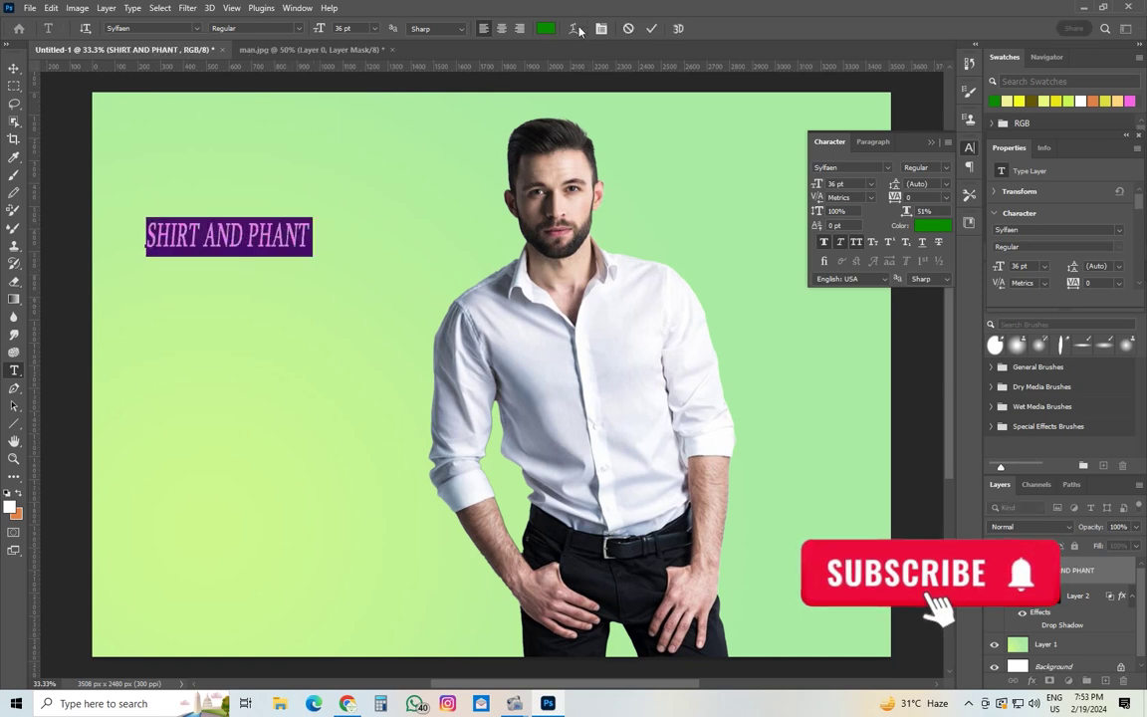
{"action": "left_click", "coordinate": [548, 31]}
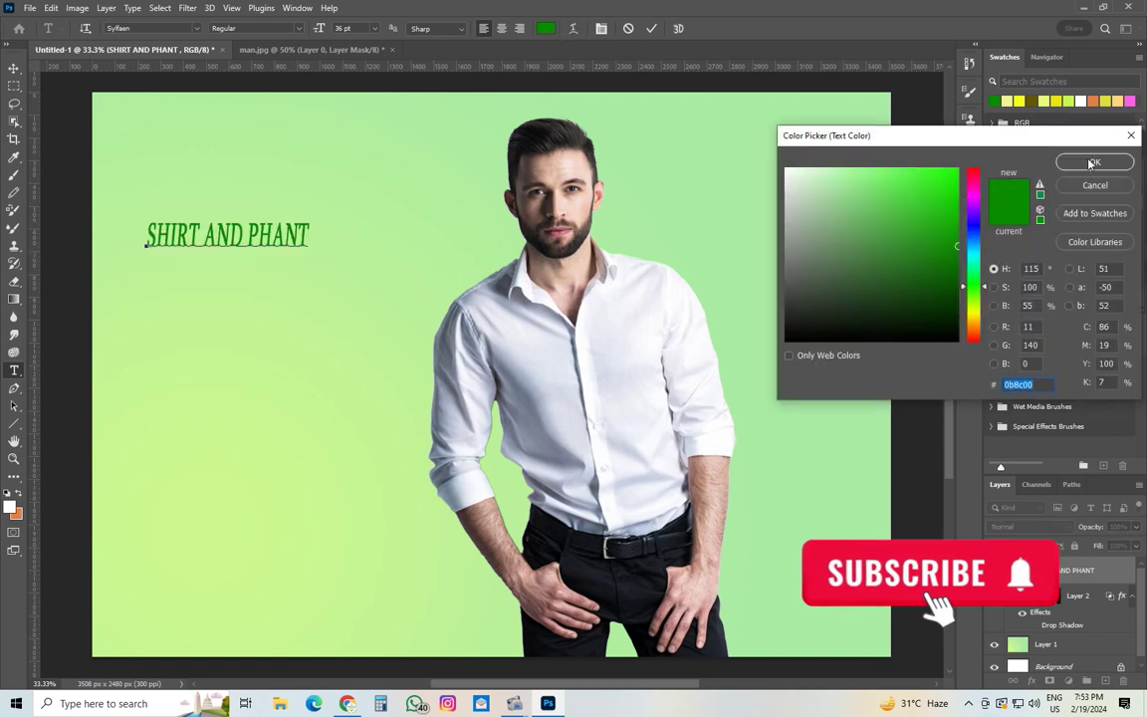
{"action": "left_click", "coordinate": [1092, 163]}
{"action": "double_click", "coordinate": [1090, 570]}
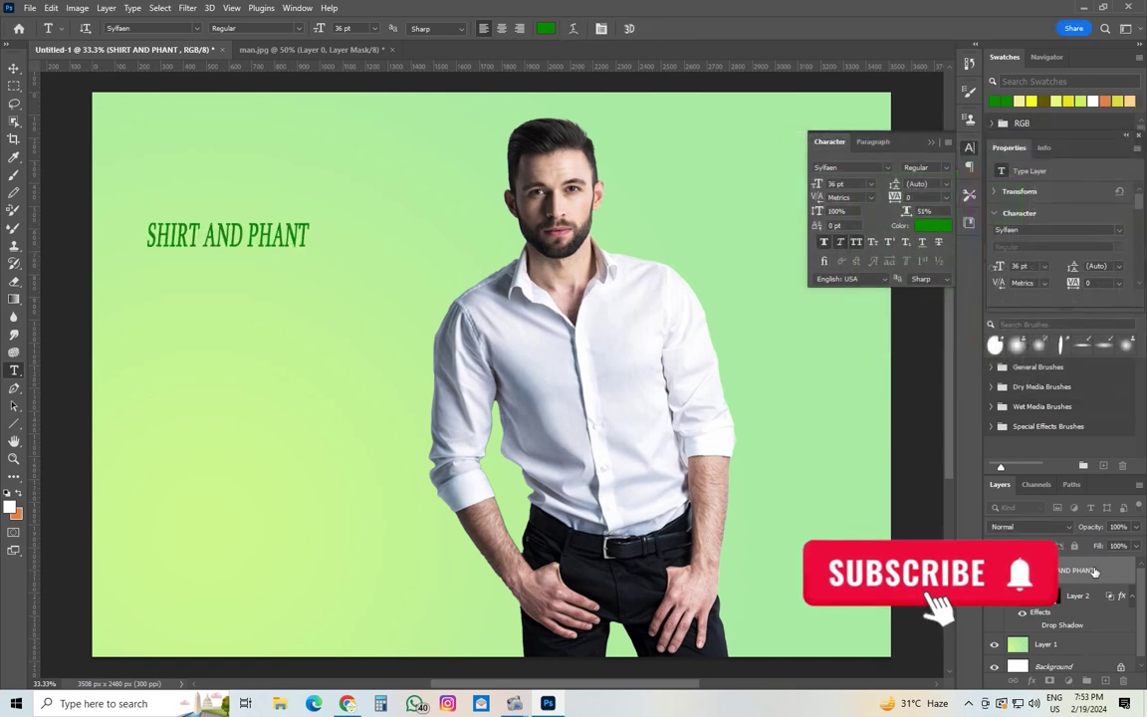
{"action": "key", "text": "Return"}
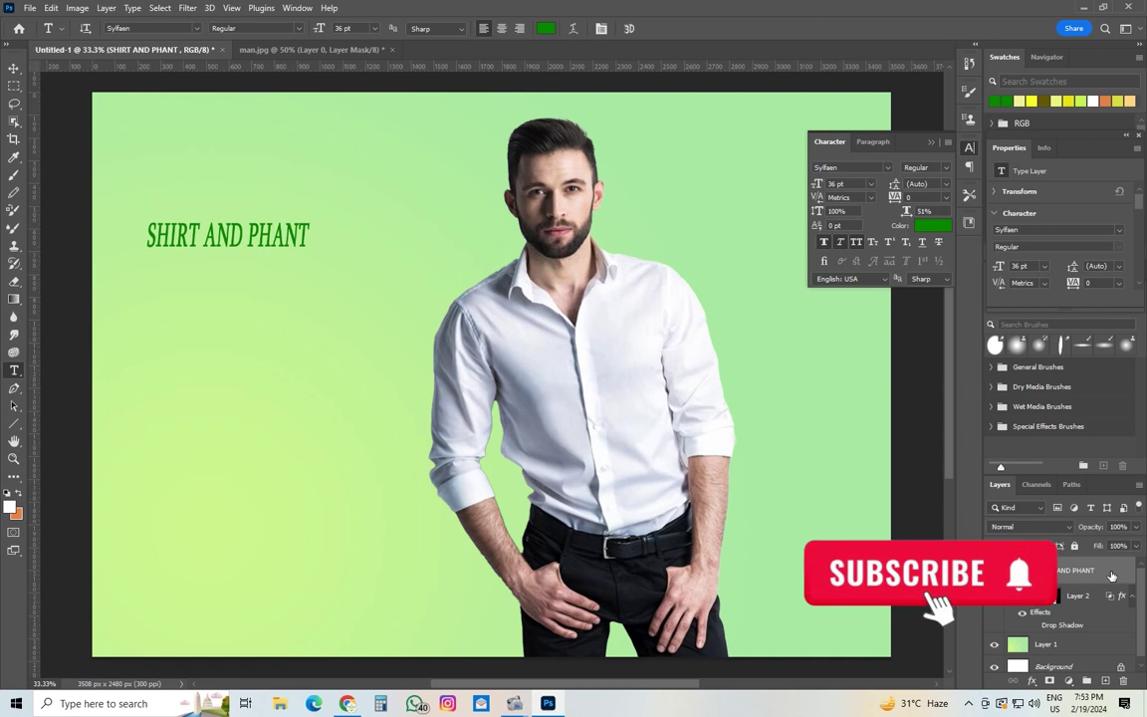
Give the headline a 34% opacity, 32 px drop shadow and an outer glow.
{"action": "double_click", "coordinate": [1109, 576]}
{"action": "left_click", "coordinate": [543, 581]}
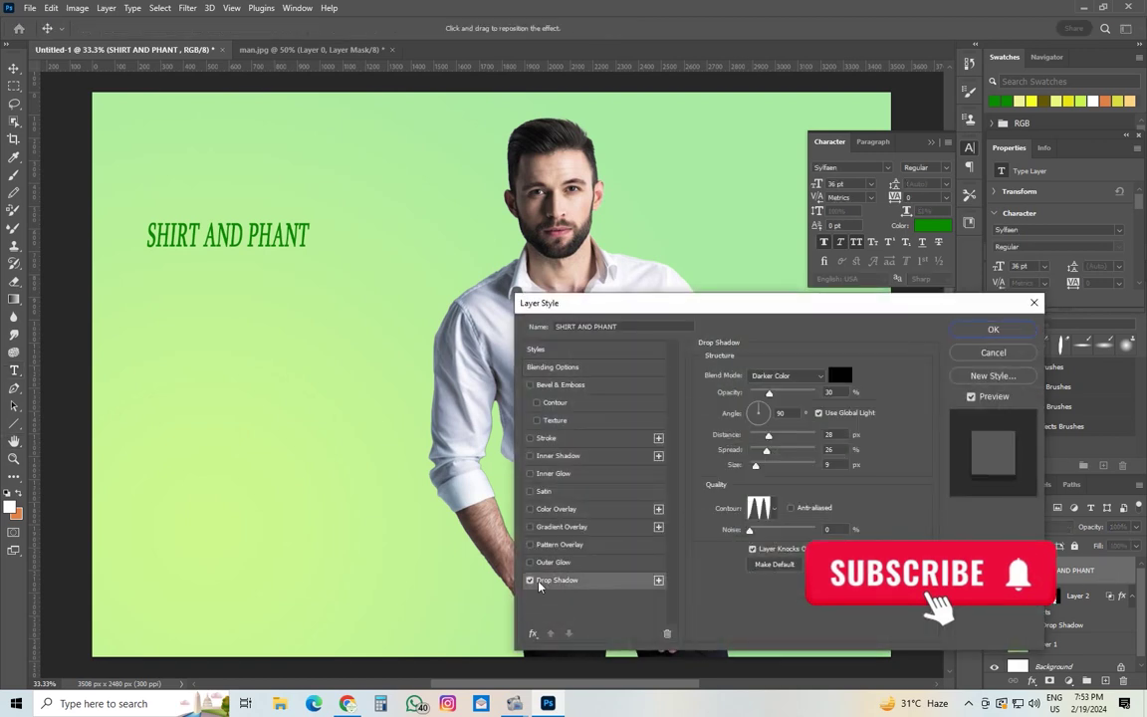
{"action": "left_click_drag", "start_coordinate": [777, 392], "coordinate": [782, 393]}
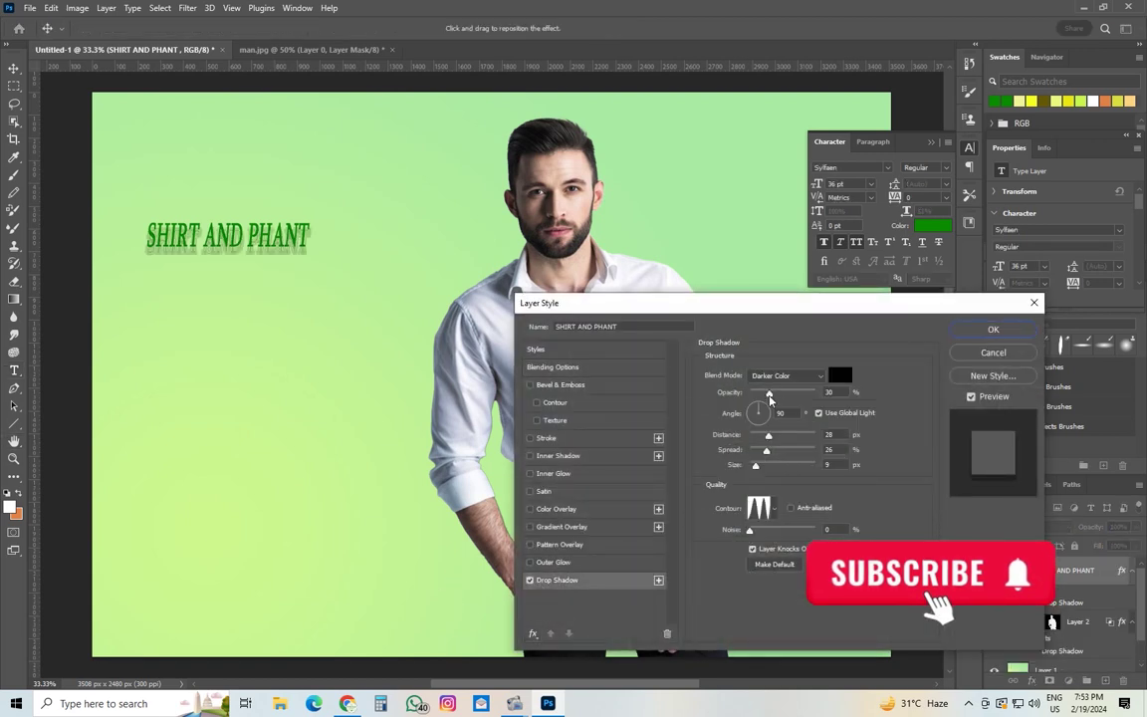
{"action": "left_click", "coordinate": [530, 562]}
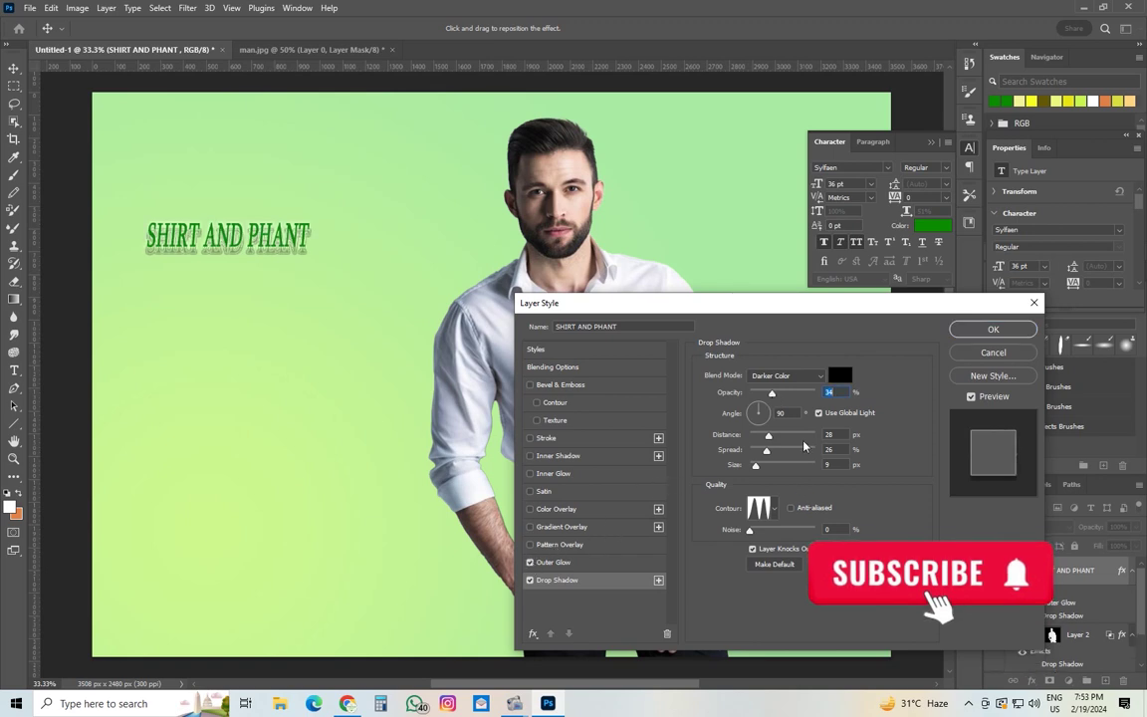
{"action": "left_click_drag", "start_coordinate": [767, 436], "coordinate": [772, 438]}
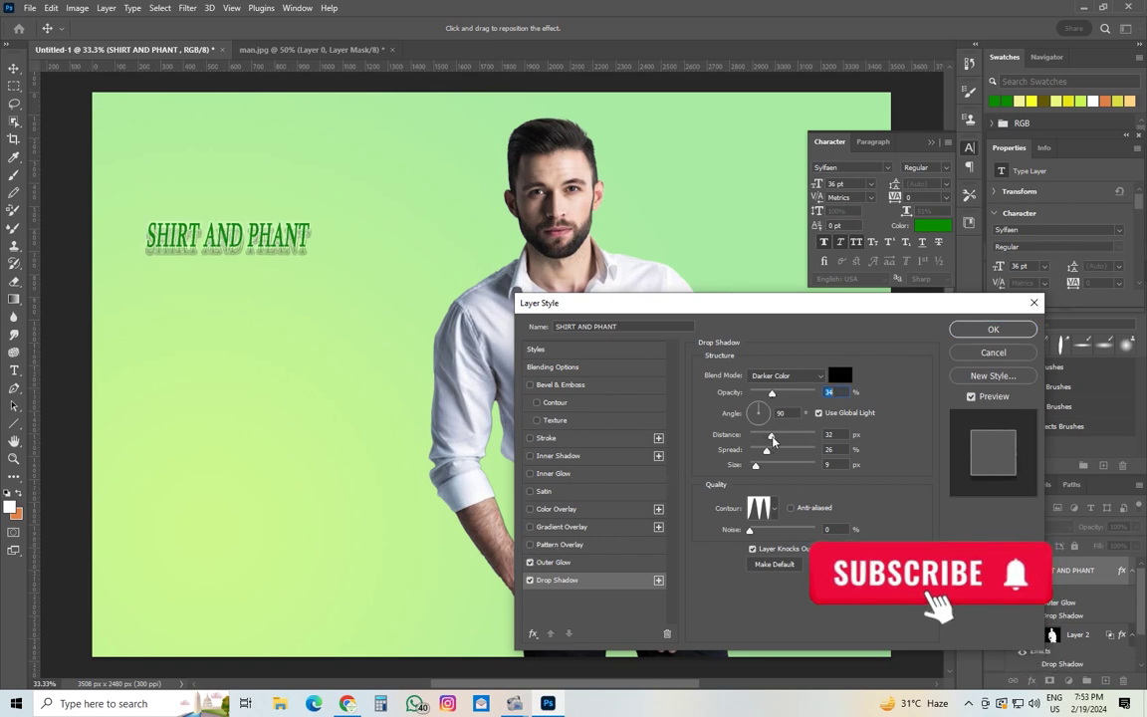
{"action": "left_click", "coordinate": [971, 330]}
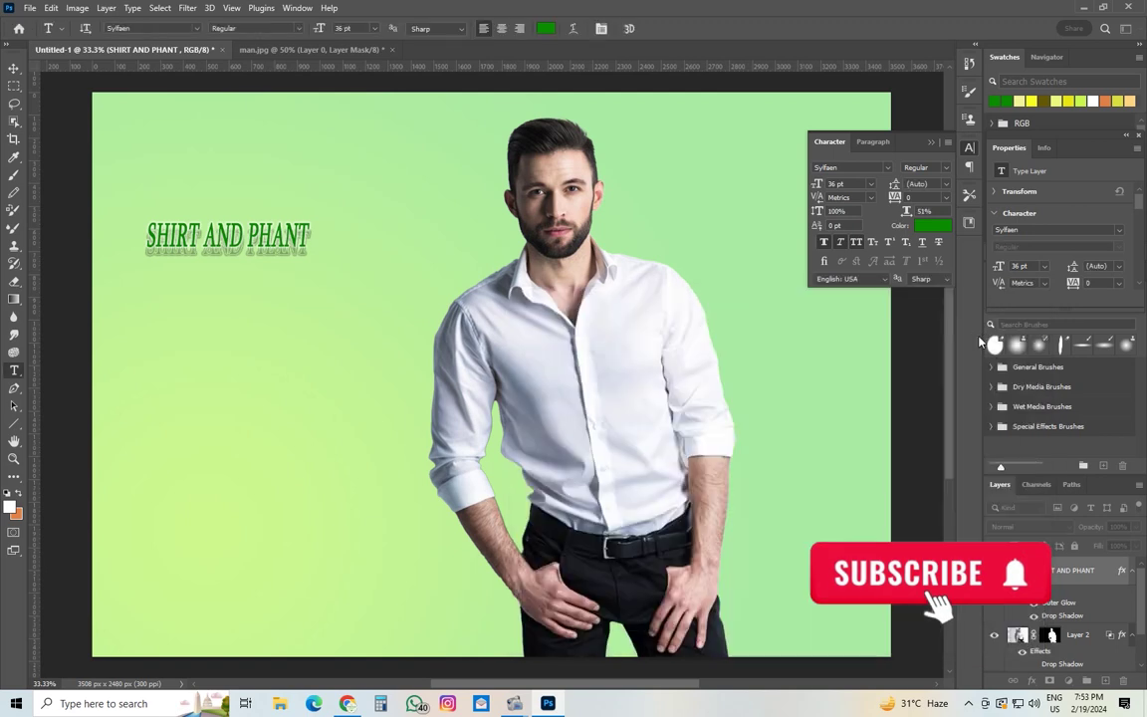
Enlarge the SHIRT AND PHANT headline to about 162%.
{"action": "key", "text": "ctrl+t"}
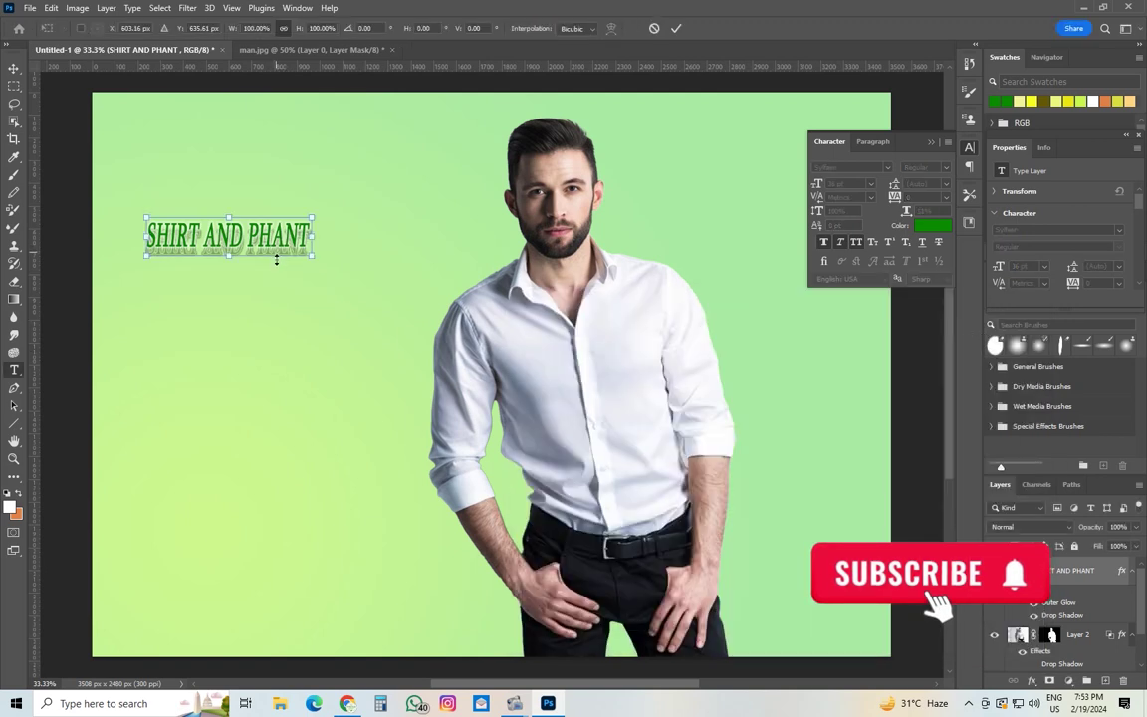
{"action": "left_click_drag", "start_coordinate": [310, 256], "coordinate": [401, 324]}
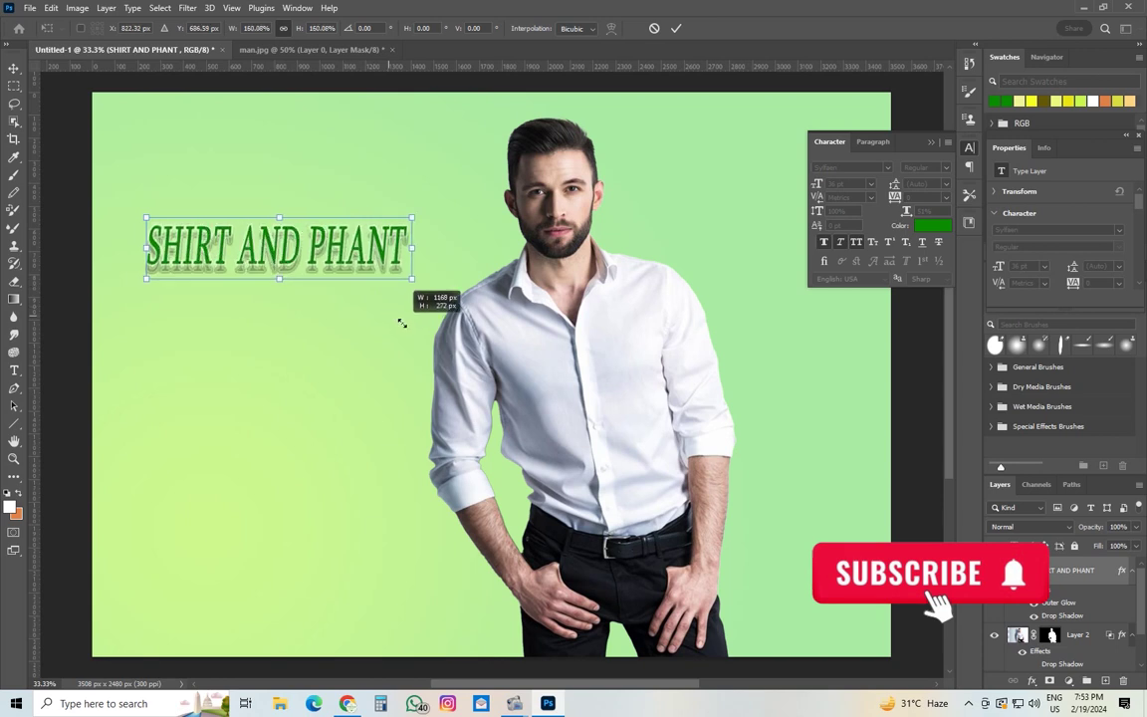
{"action": "left_click", "coordinate": [676, 27]}
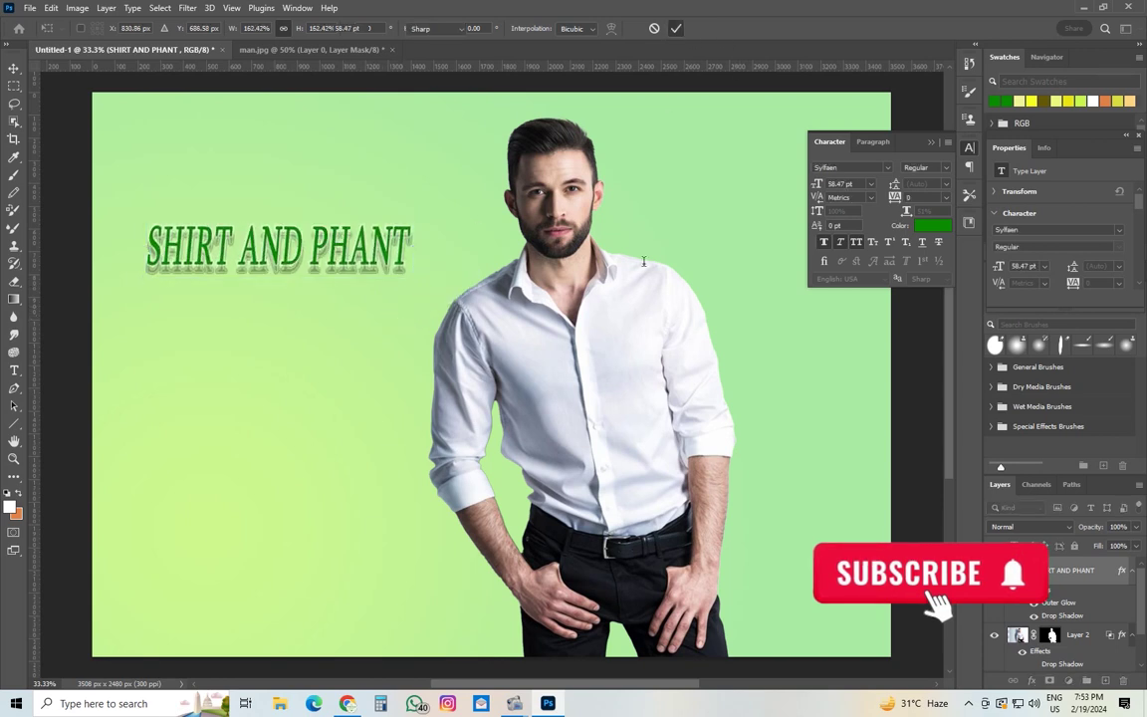
Reposition the headline and Alt-drag a copy directly beneath it.
{"action": "left_click", "coordinate": [14, 67]}
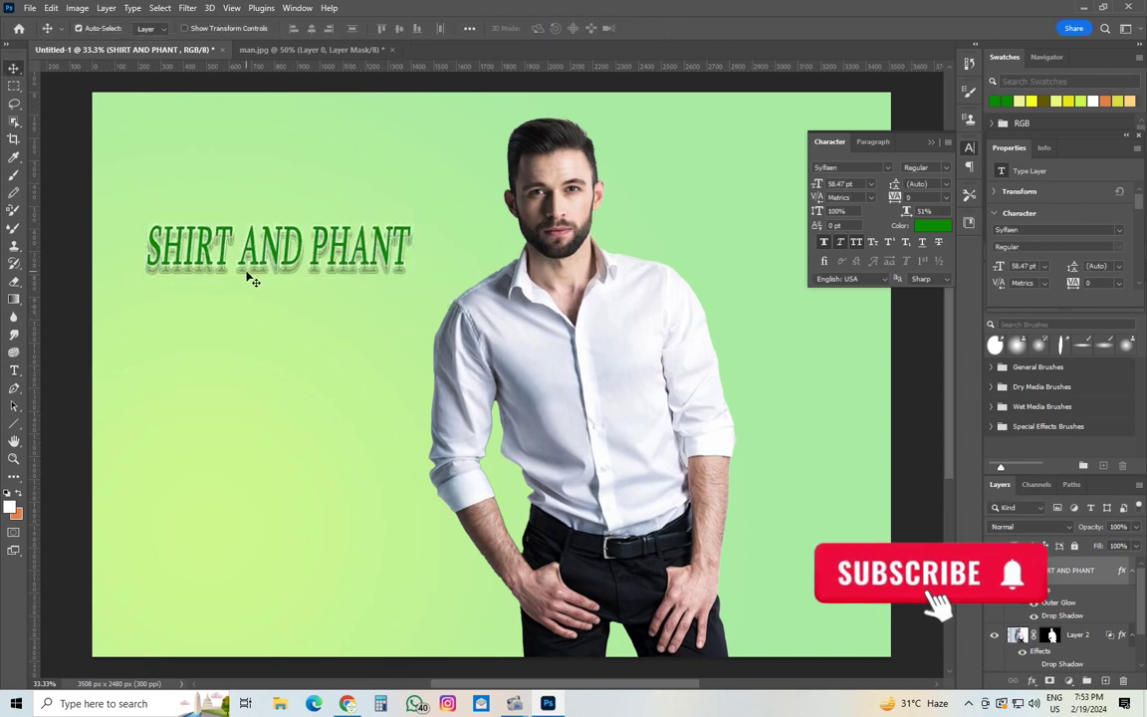
{"action": "left_click_drag", "start_coordinate": [275, 267], "coordinate": [299, 241]}
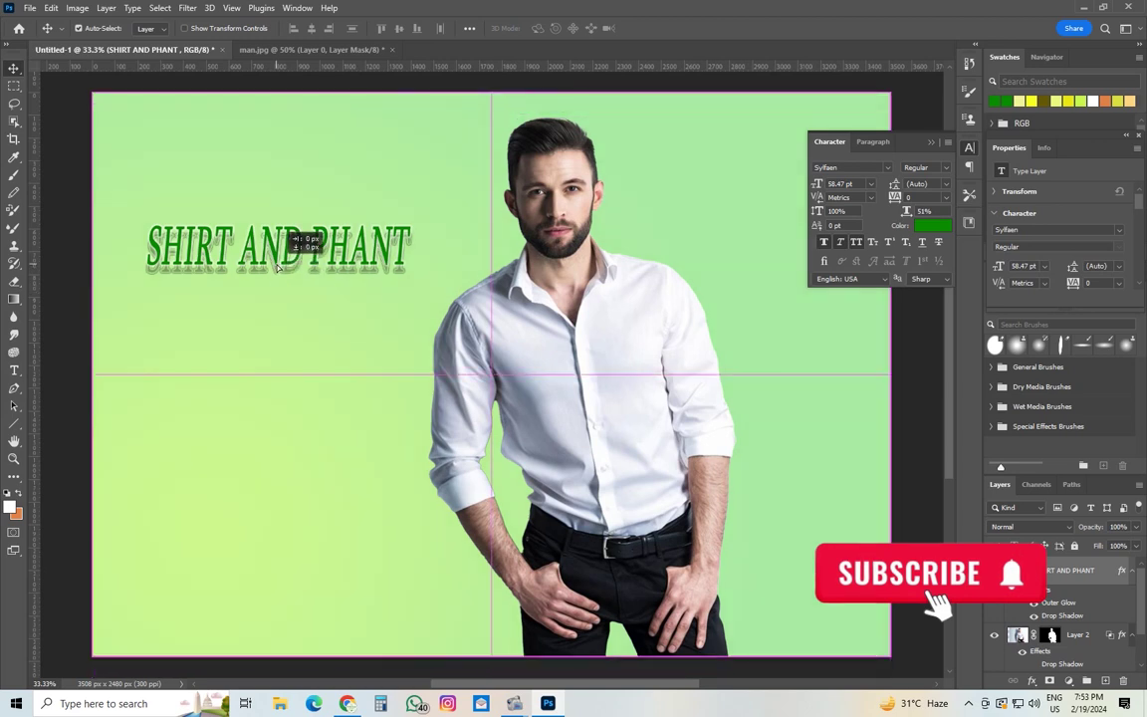
{"action": "scroll", "coordinate": [1079, 669], "scroll_direction": "up", "scroll_amount": 1}
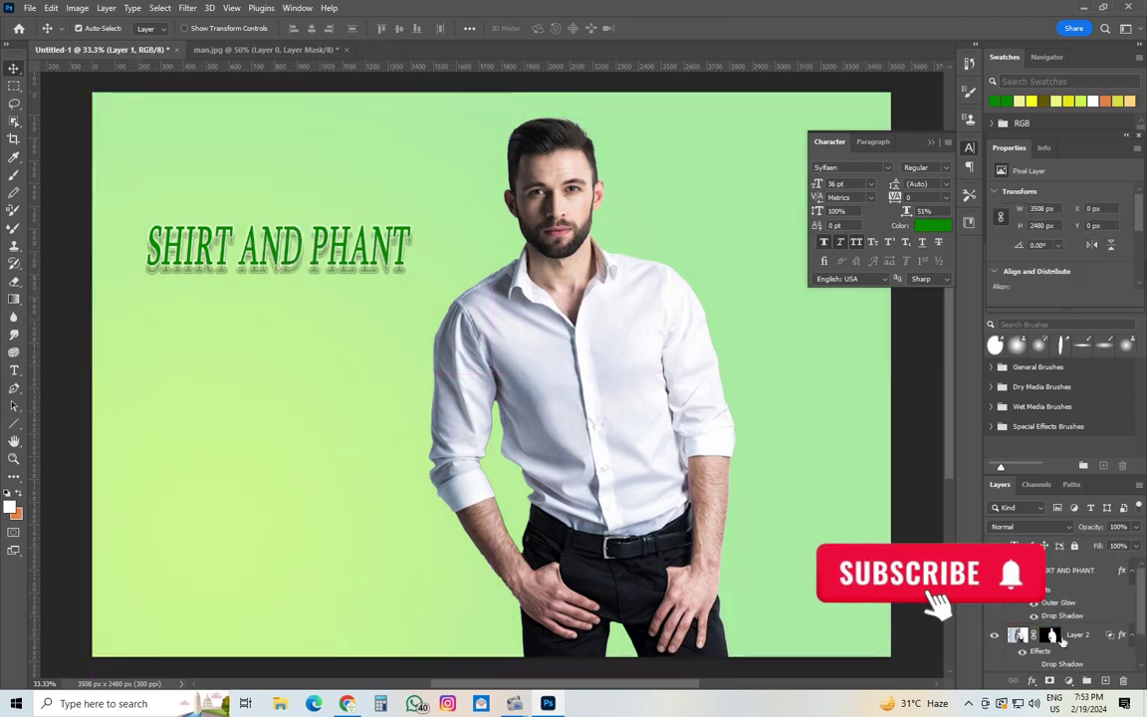
{"action": "left_click", "coordinate": [1063, 568]}
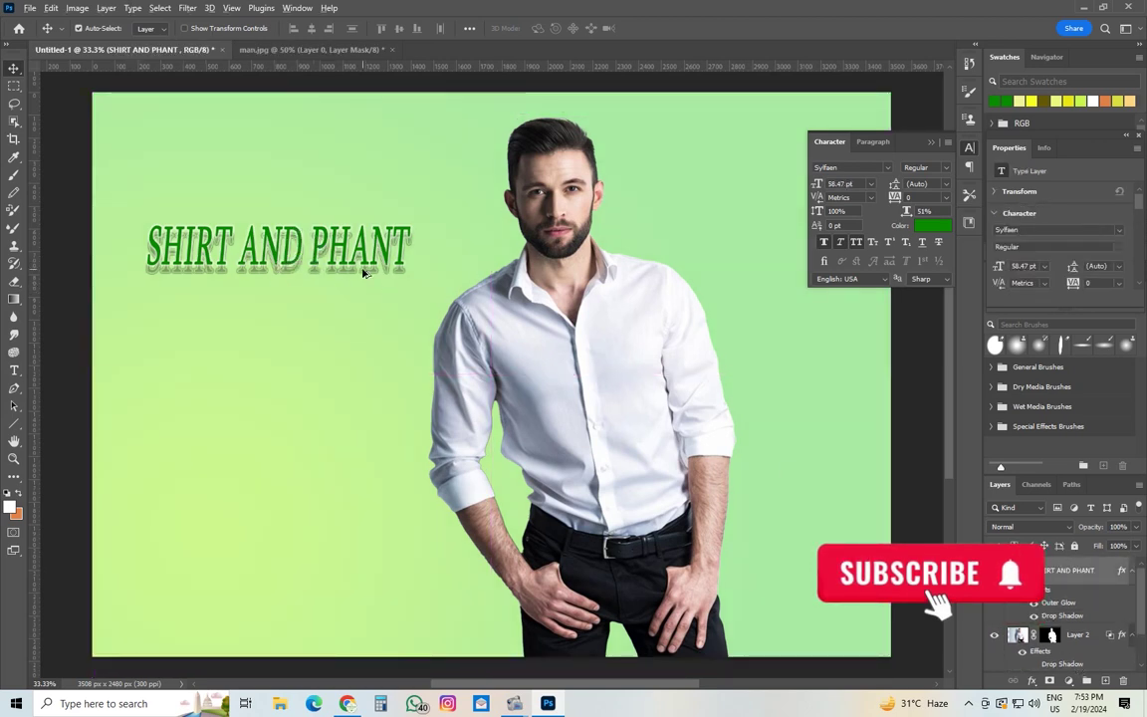
{"action": "left_click_drag", "start_coordinate": [363, 272], "coordinate": [346, 323]}
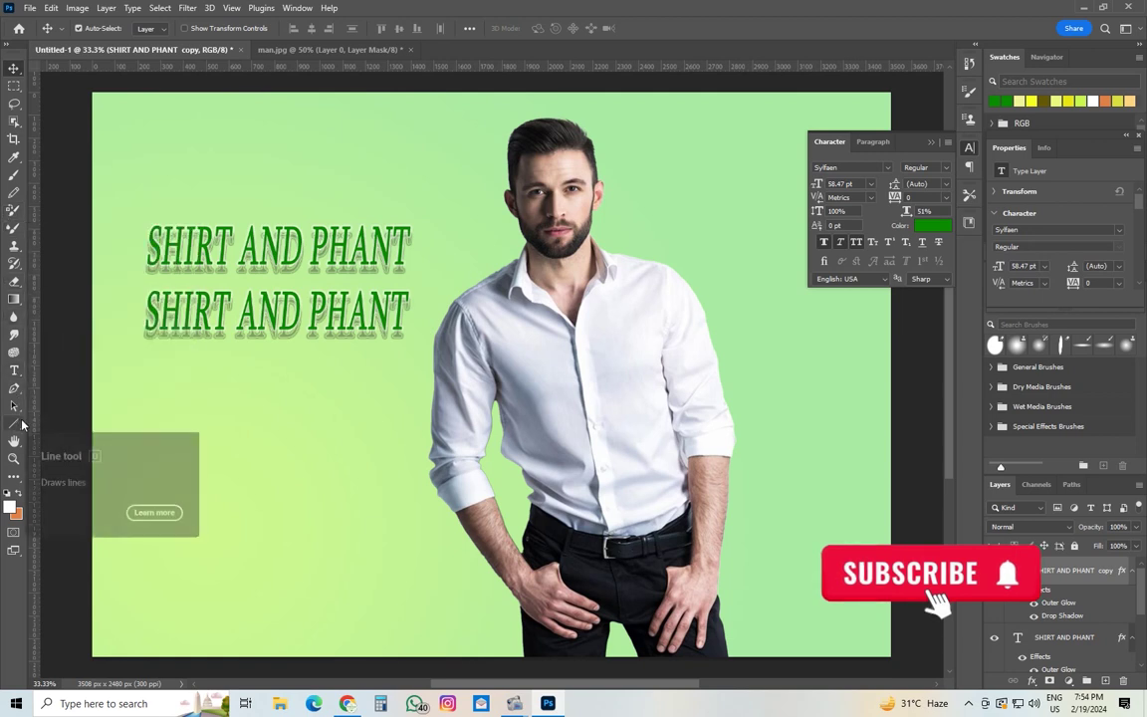
Change the copied line's text to 'COMBO OFFER'.
{"action": "left_click", "coordinate": [23, 370]}
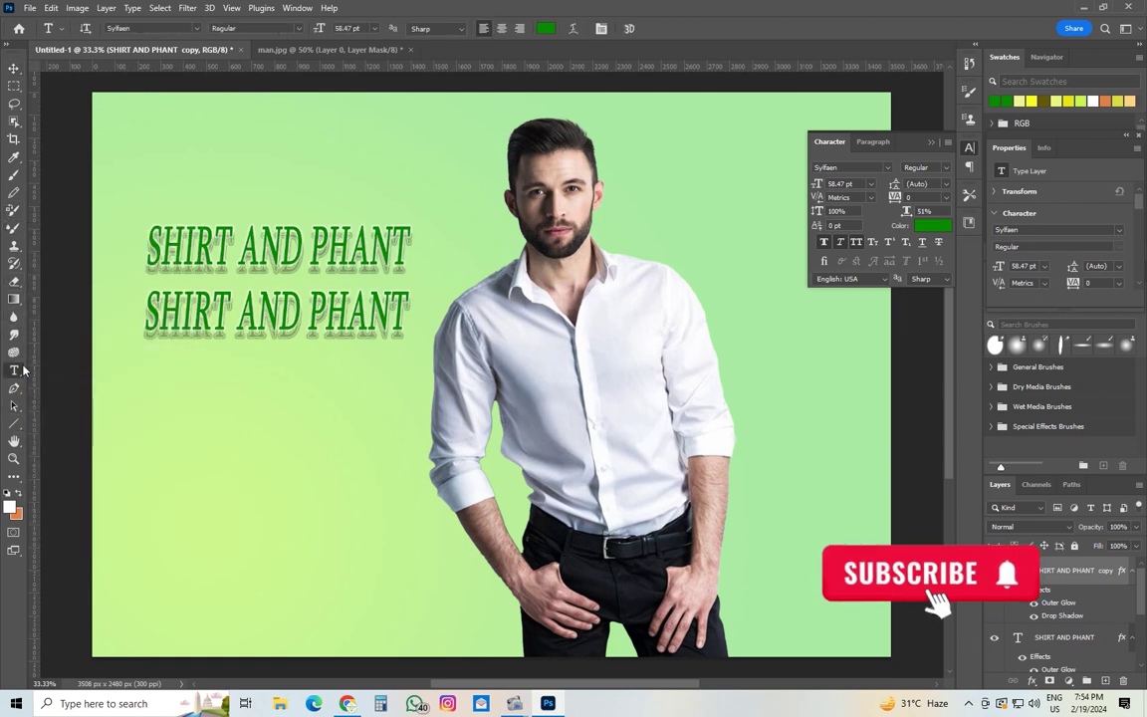
{"action": "triple_click", "coordinate": [257, 336]}
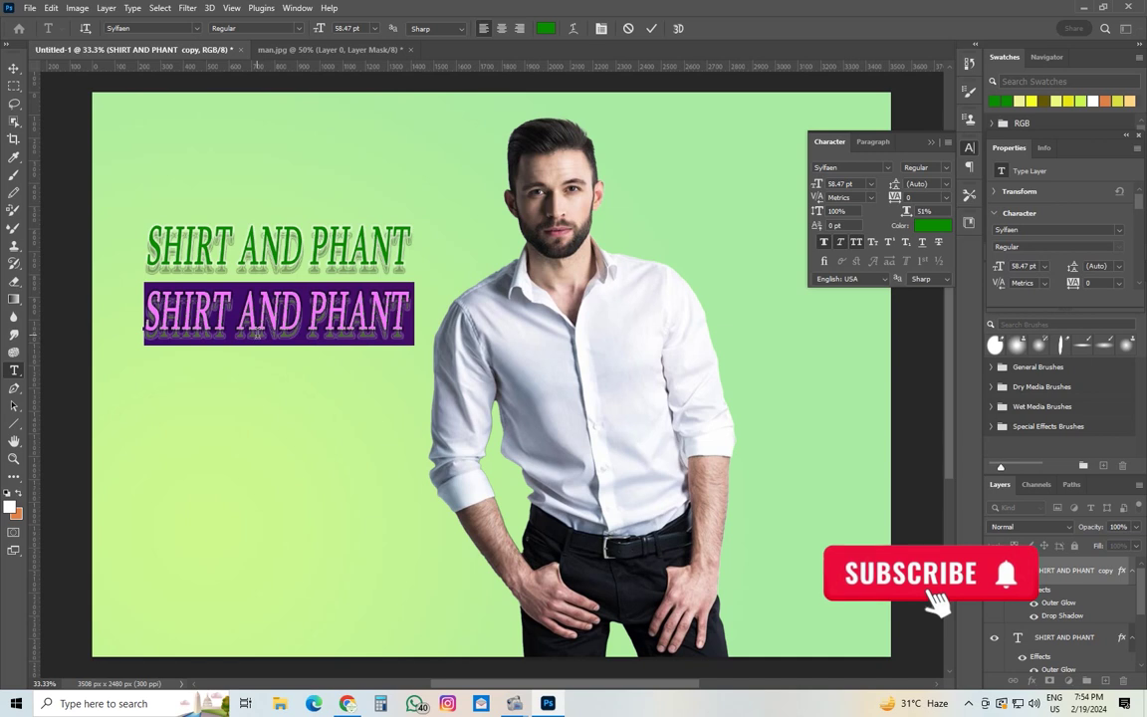
{"action": "type", "text": "COMBO "}
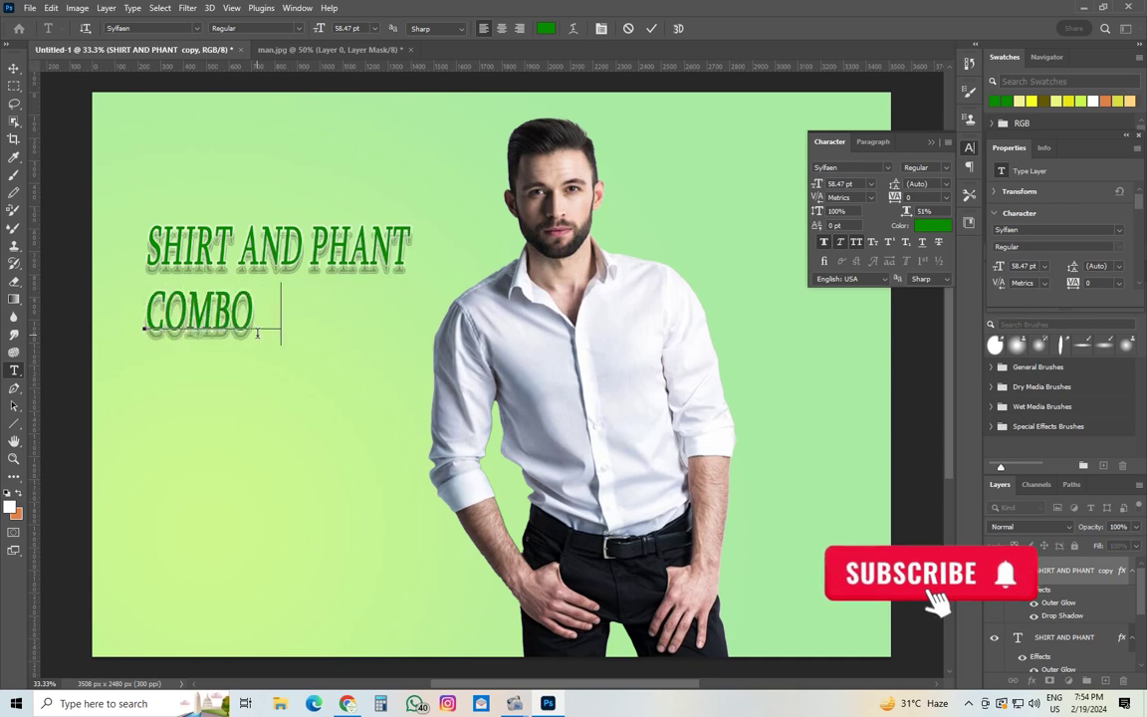
{"action": "type", "text": "OFFER"}
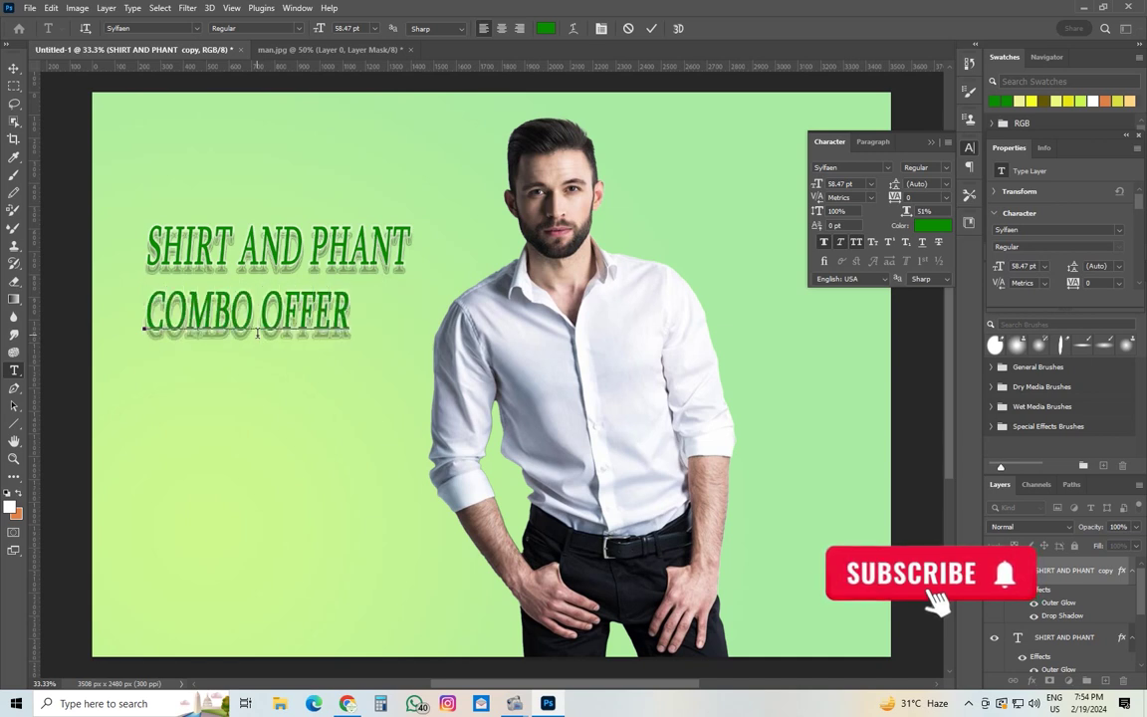
{"action": "left_click", "coordinate": [259, 336]}
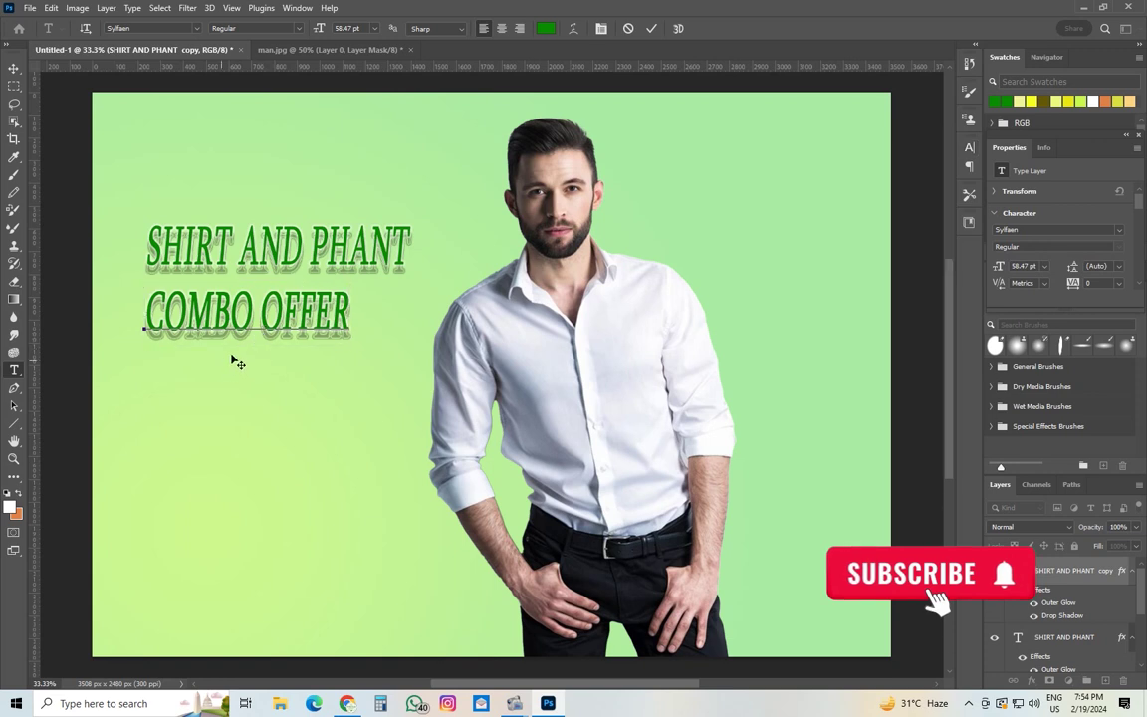
Scale COMBO OFFER down to about 44 pt.
{"action": "key", "text": "ctrl"}
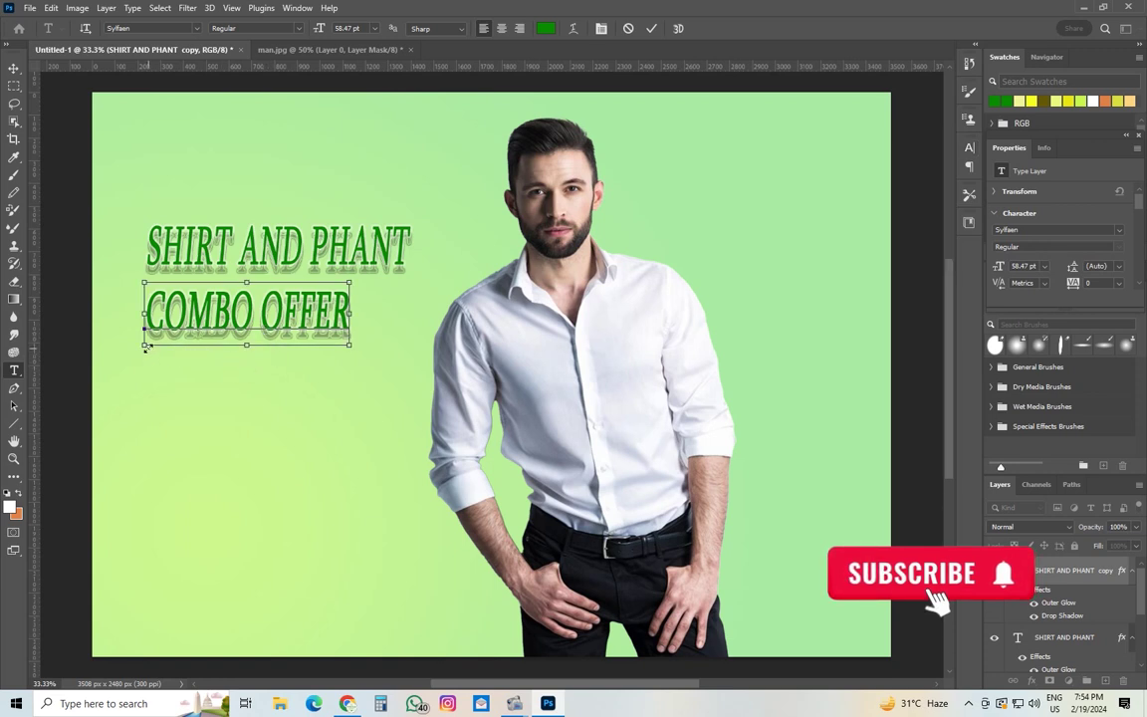
{"action": "left_click_drag", "start_coordinate": [145, 346], "coordinate": [181, 316]}
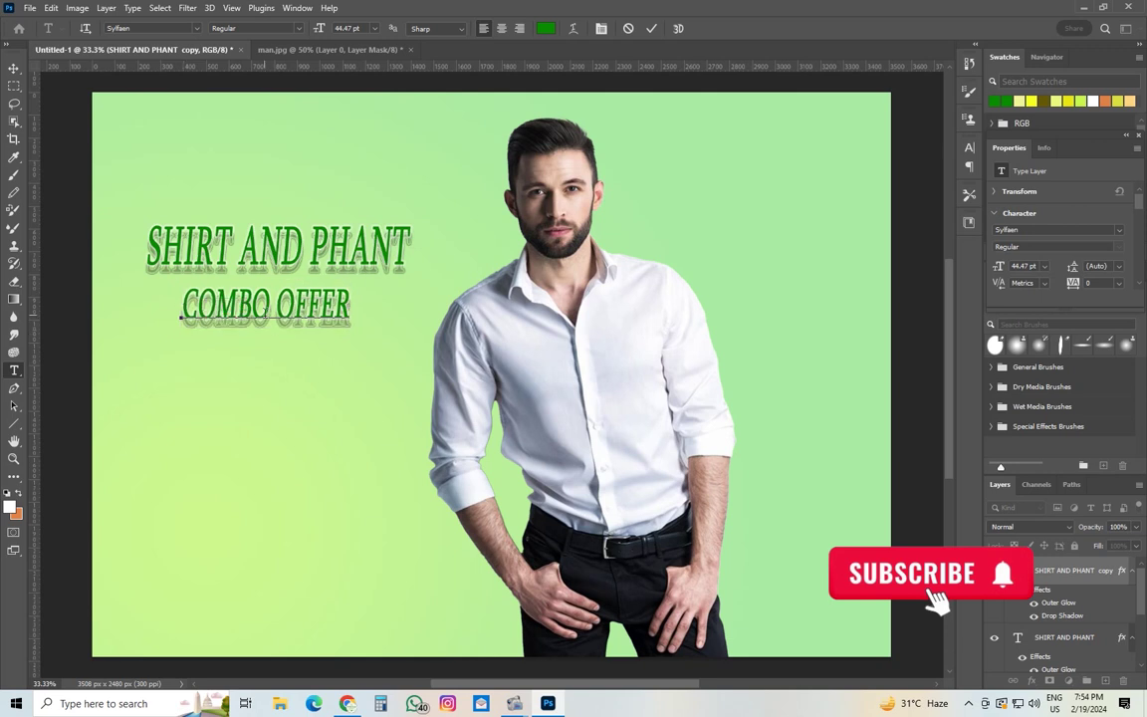
{"action": "left_click", "coordinate": [651, 29]}
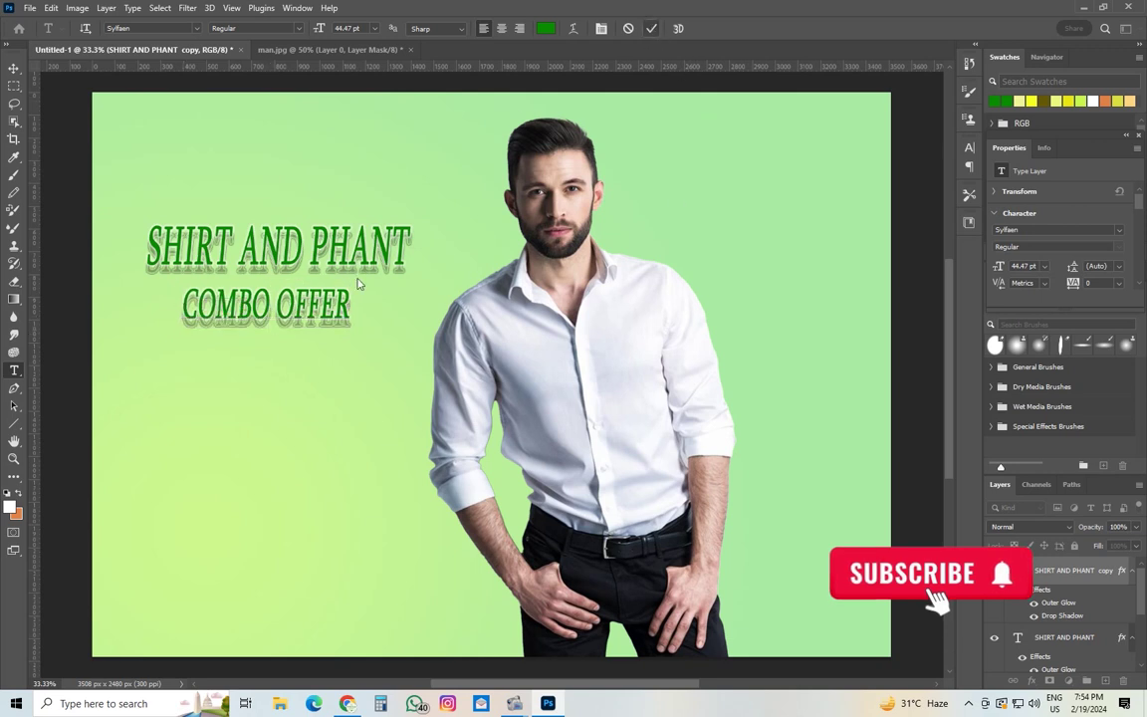
{"action": "left_click", "coordinate": [15, 71]}
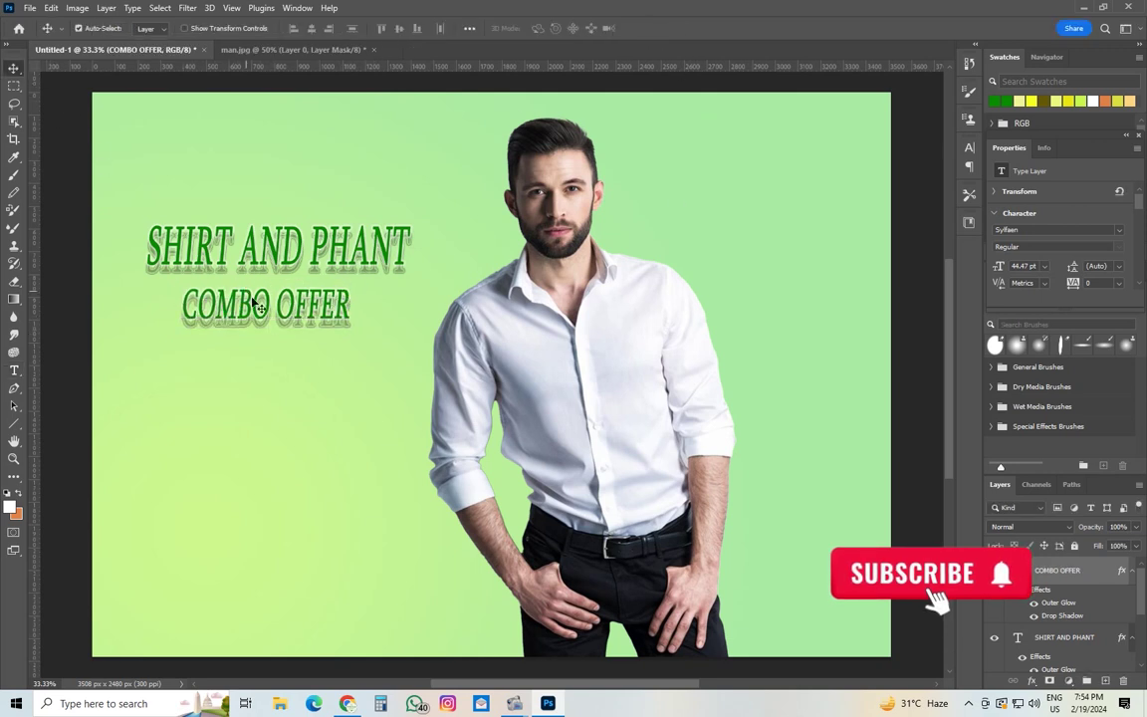
Shift COMBO OFFER right, nudge the headline left, and Alt-drag a headline copy lower left.
{"action": "mouse_move", "coordinate": [254, 302]}
{"action": "left_mouse_down"}
{"action": "mouse_move", "coordinate": [269, 315]}
{"action": "mouse_move", "coordinate": [325, 316]}
{"action": "left_mouse_up"}
{"action": "left_click_drag", "start_coordinate": [343, 311], "coordinate": [346, 312]}
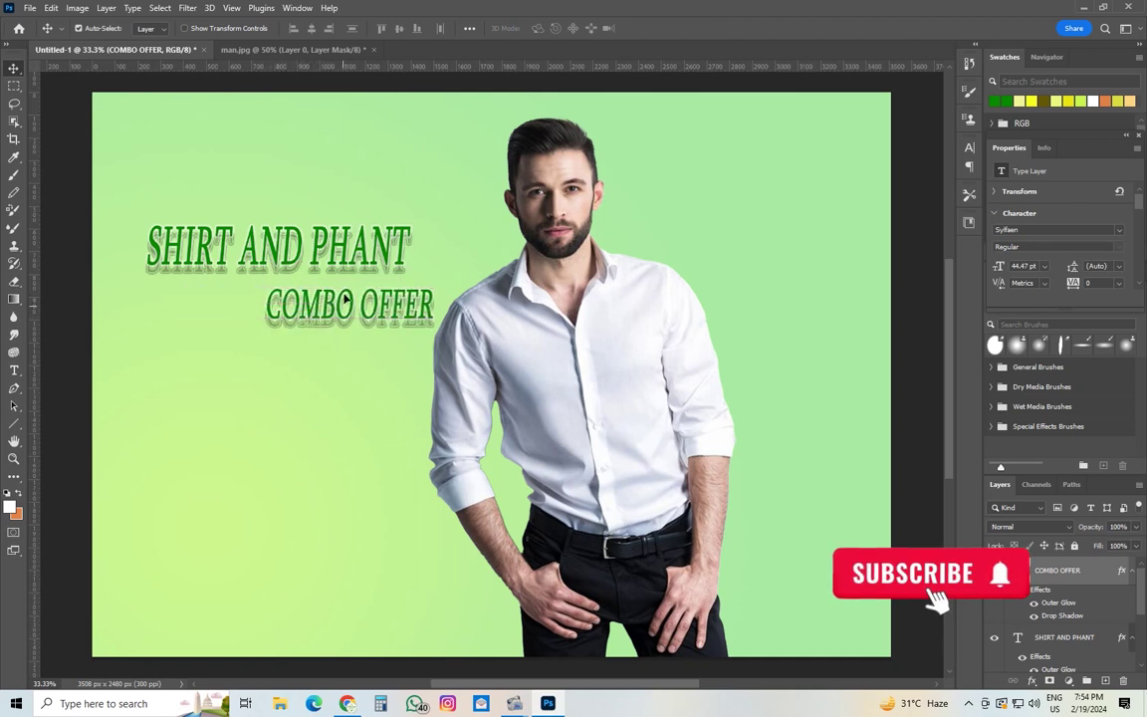
{"action": "left_click_drag", "start_coordinate": [349, 261], "coordinate": [317, 245]}
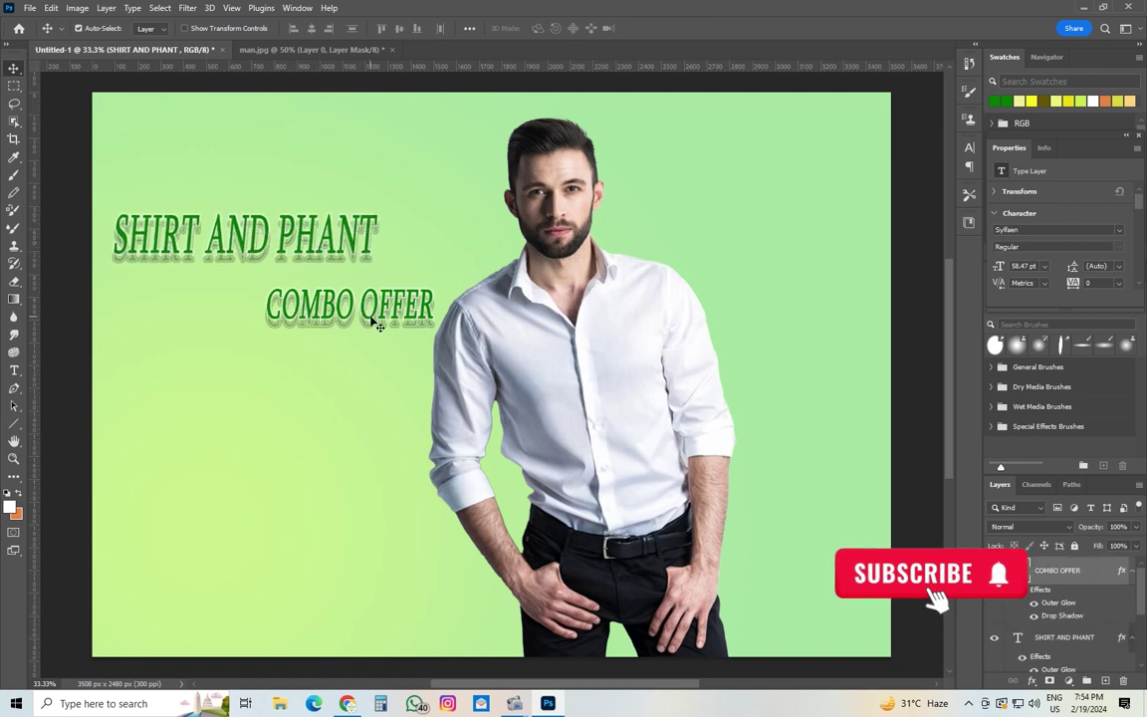
{"action": "left_click_drag", "start_coordinate": [343, 289], "coordinate": [342, 284]}
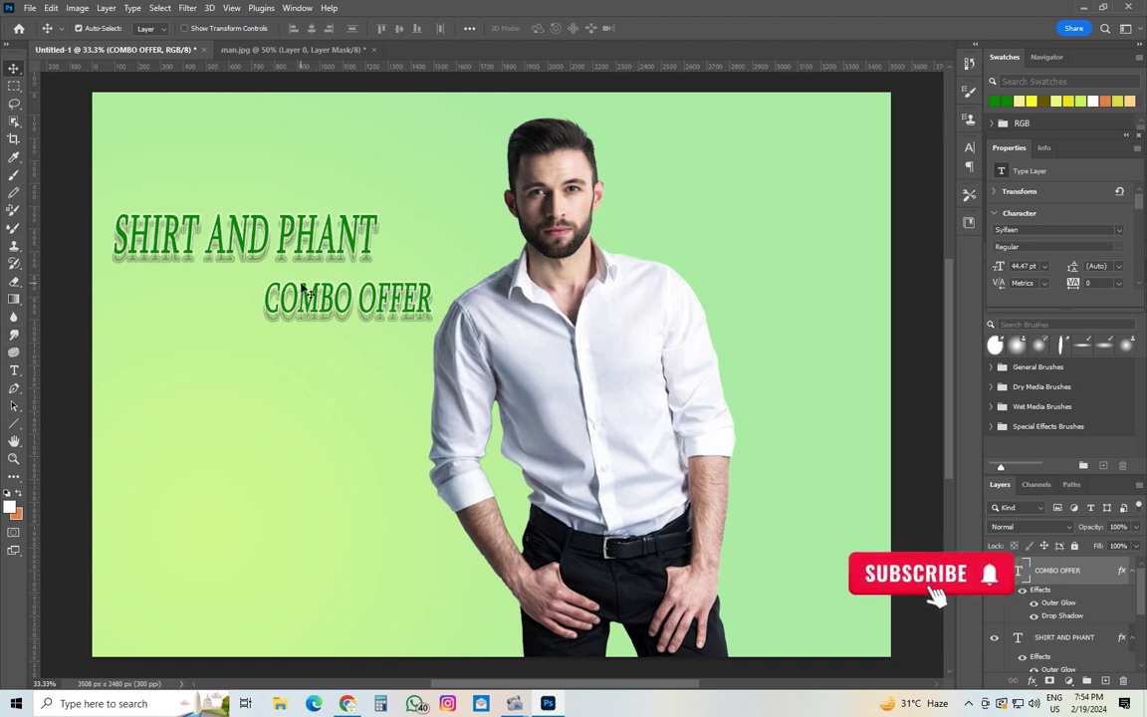
{"action": "left_click_drag", "start_coordinate": [288, 221], "coordinate": [328, 513]}
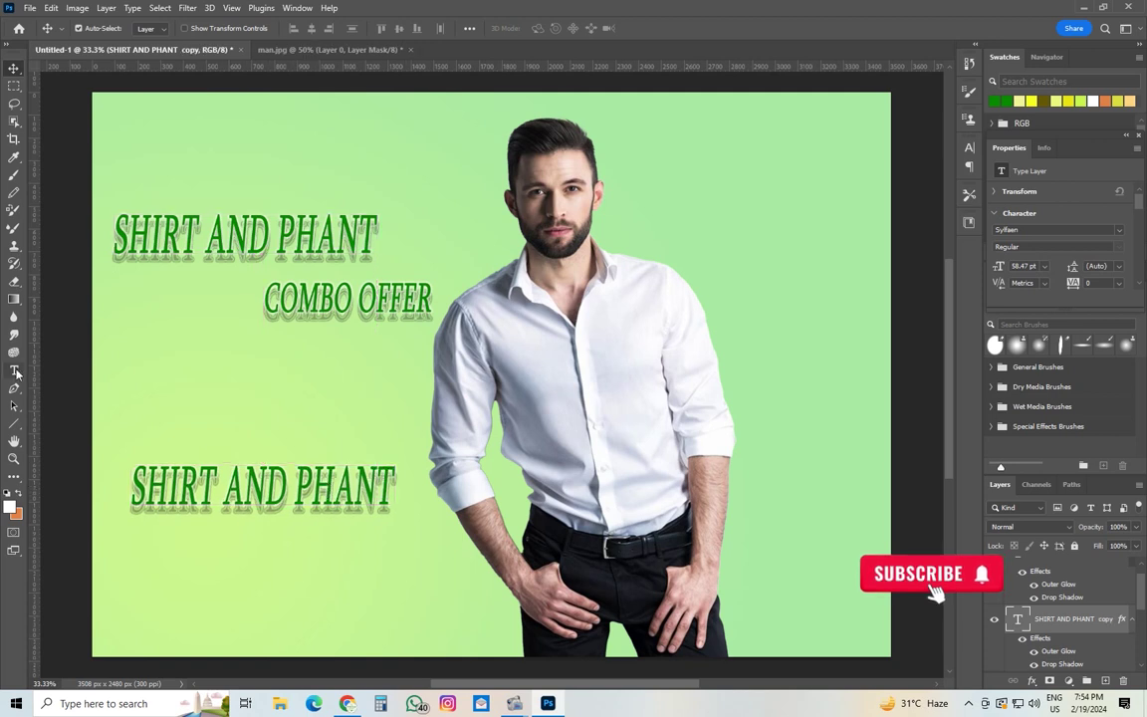
Replace the lower 'SHIRT AND PHANT' copy with '999/- ONLY' and move it below COMBO OFFER.
{"action": "left_click", "coordinate": [16, 372]}
{"action": "triple_click", "coordinate": [243, 488]}
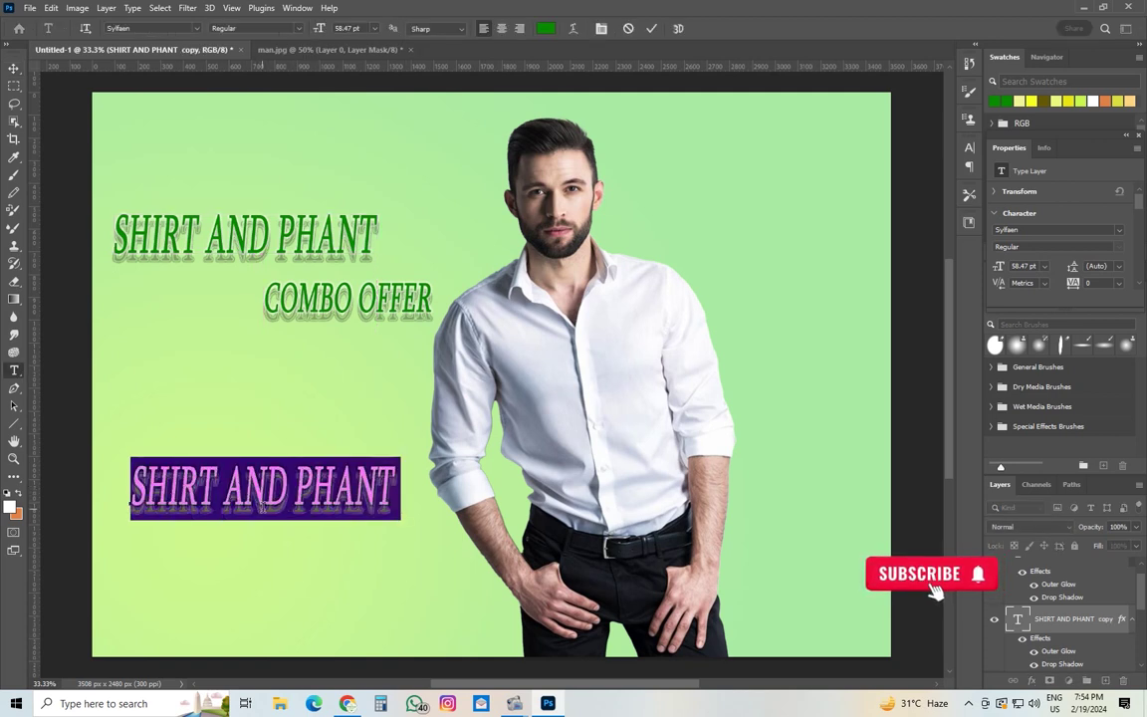
{"action": "type", "text": "999"}
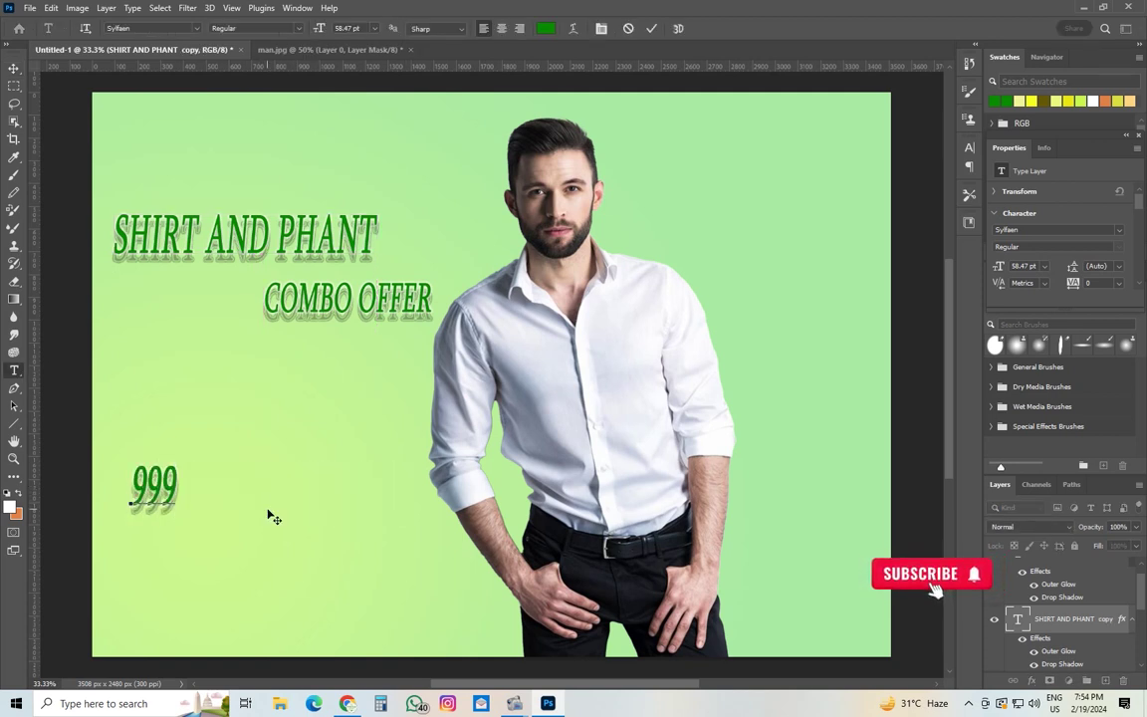
{"action": "left_click_drag", "start_coordinate": [192, 558], "coordinate": [284, 533]}
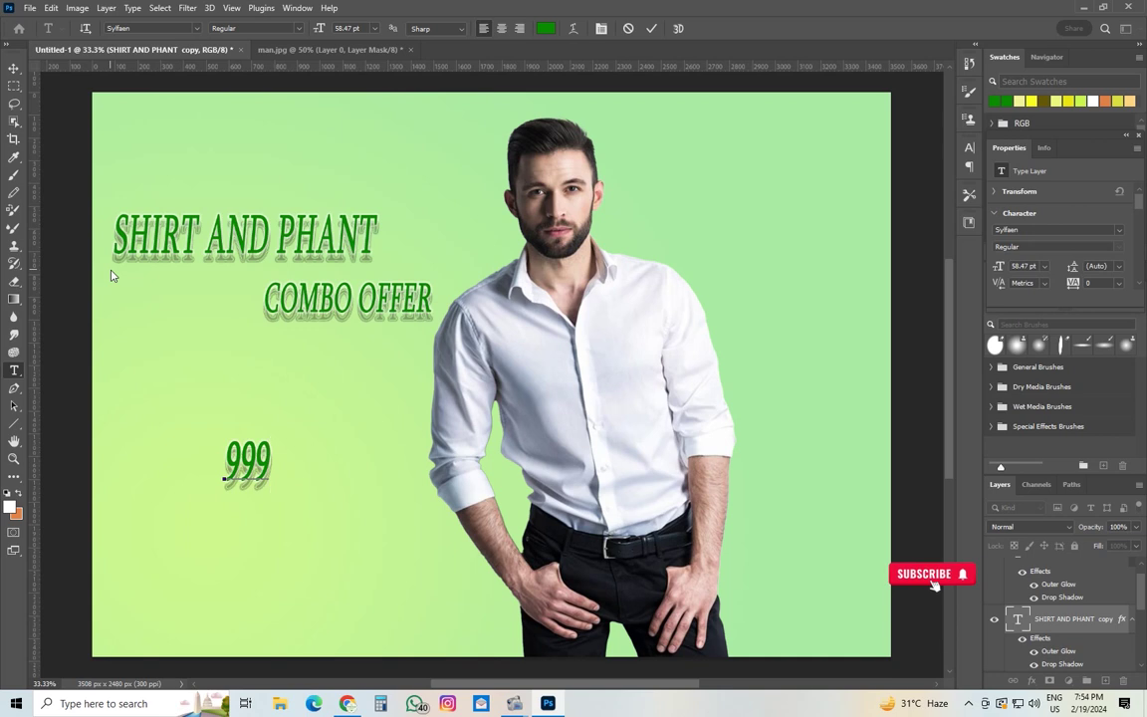
{"action": "type", "text": "/"}
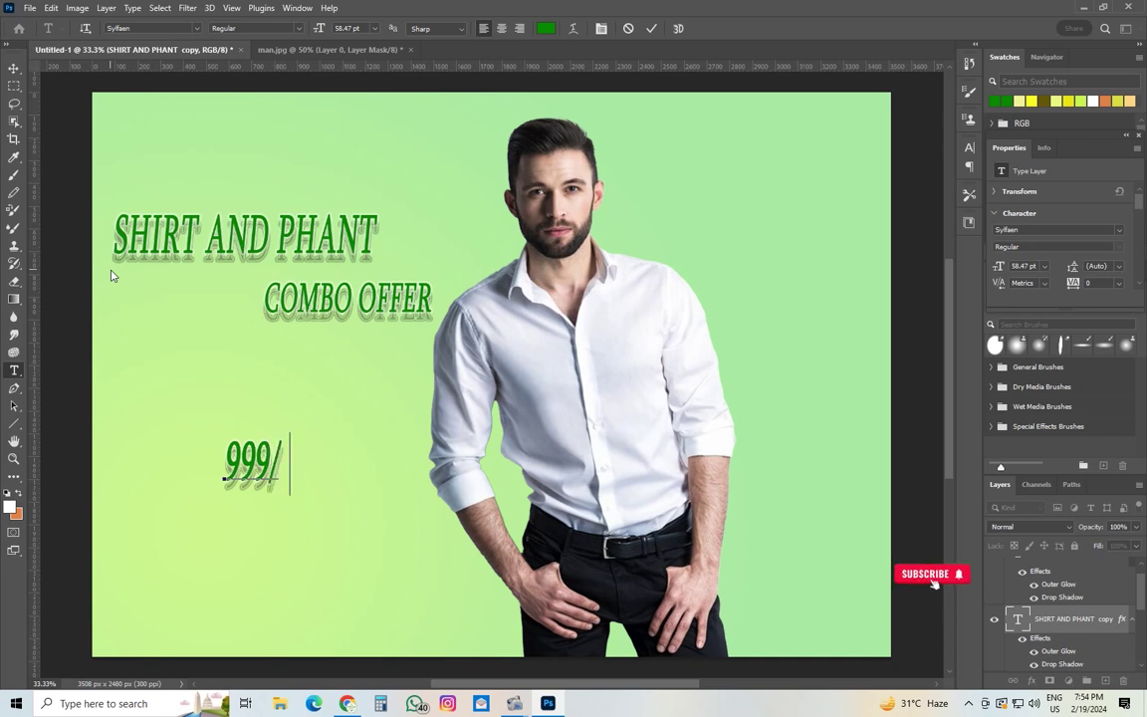
{"action": "type", "text": "-"}
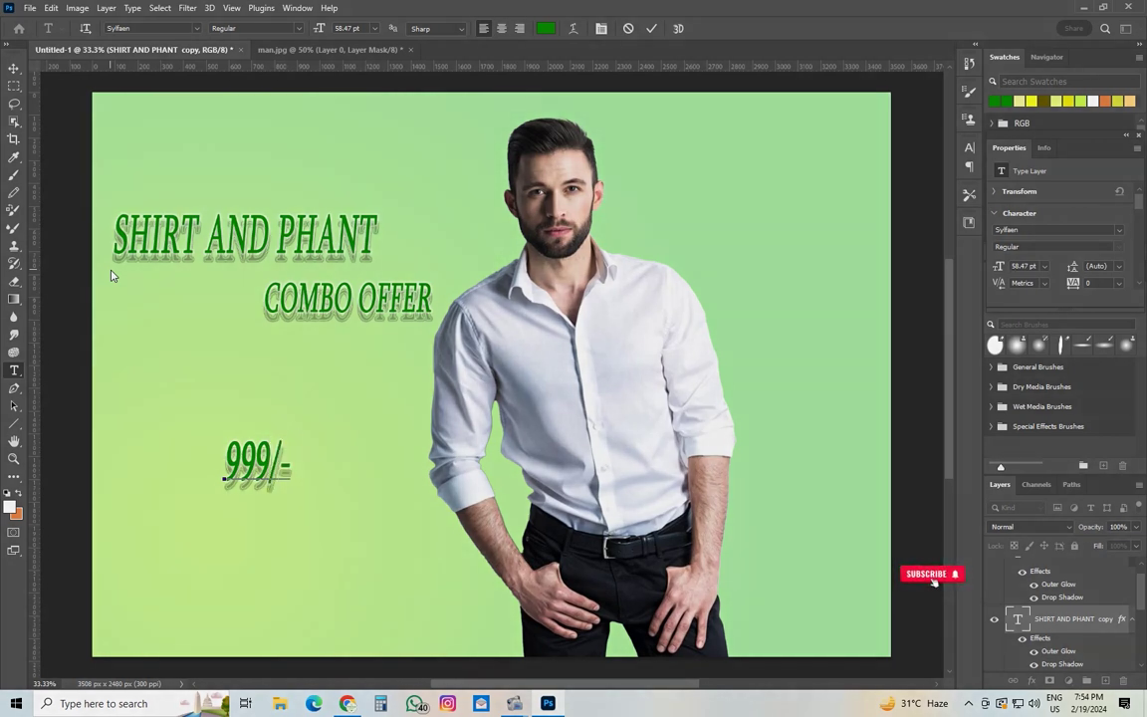
{"action": "type", "text": " O"}
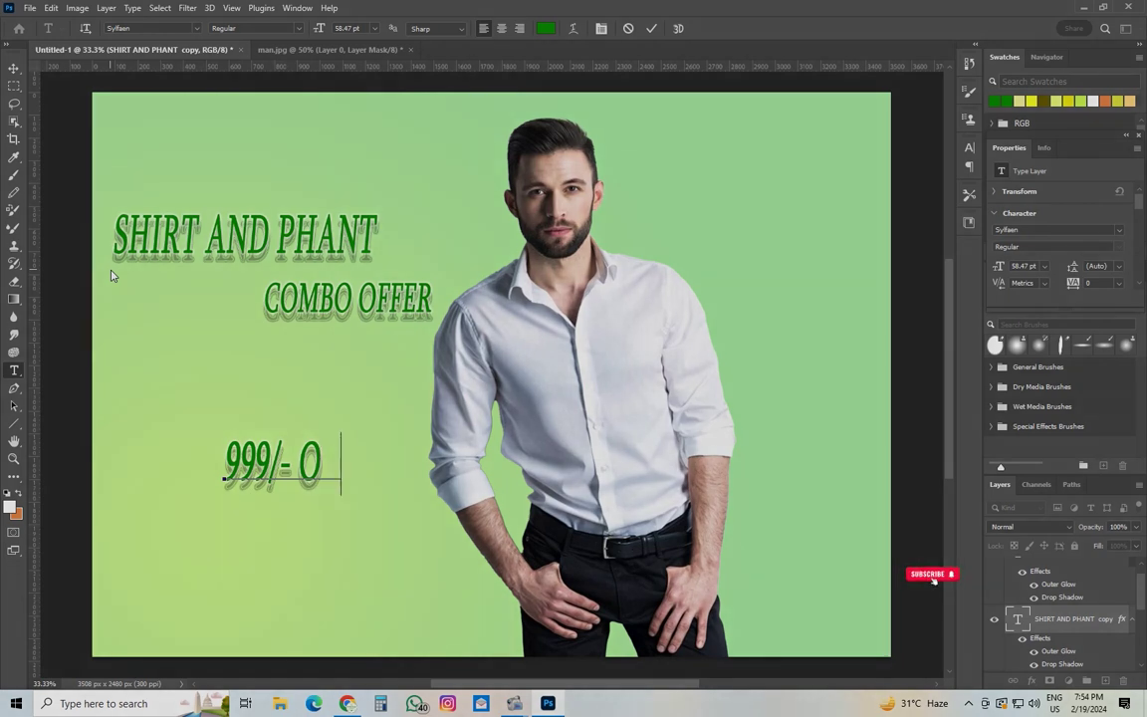
{"action": "type", "text": "NLY"}
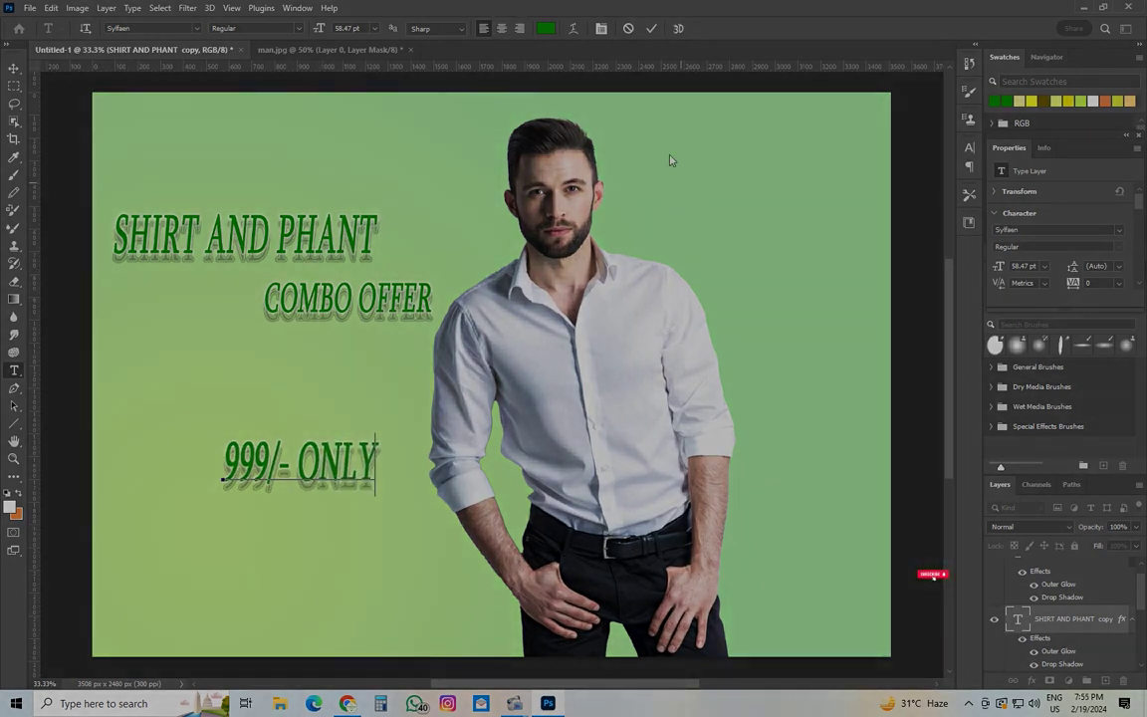
{"action": "left_click", "coordinate": [650, 28]}
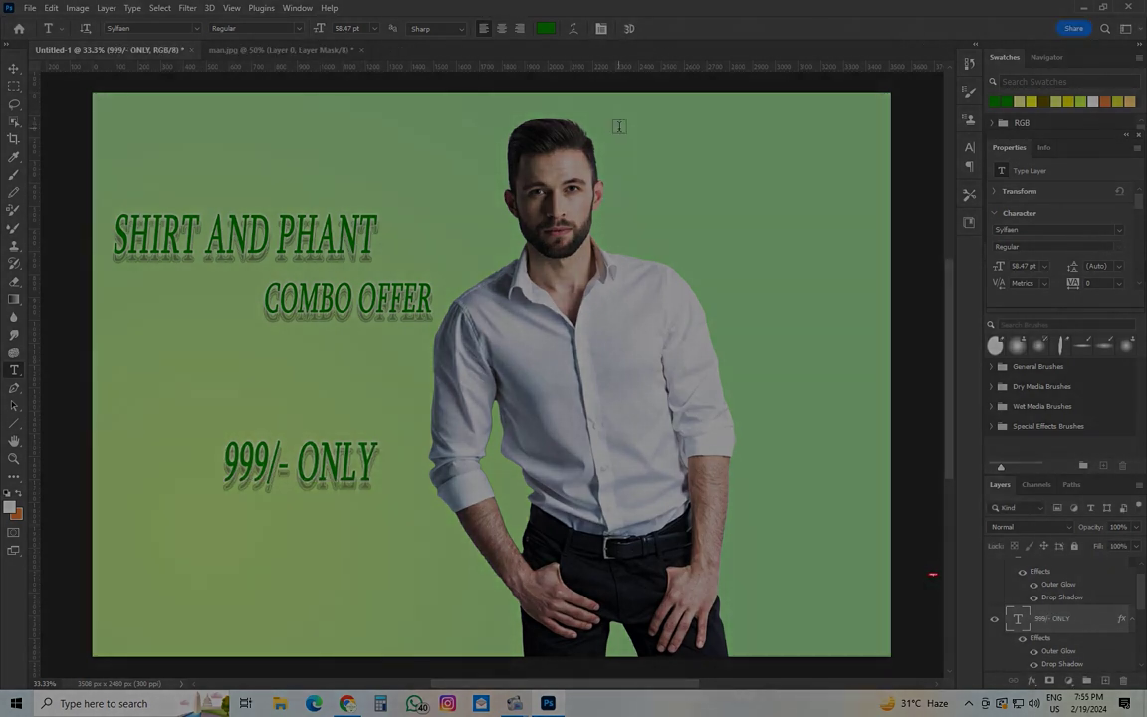
Export the 3508×2480 px poster as a JPG named 'COMBO OFFER' on the Desktop.
{"action": "key", "text": "ctrl+shift+alt+w"}
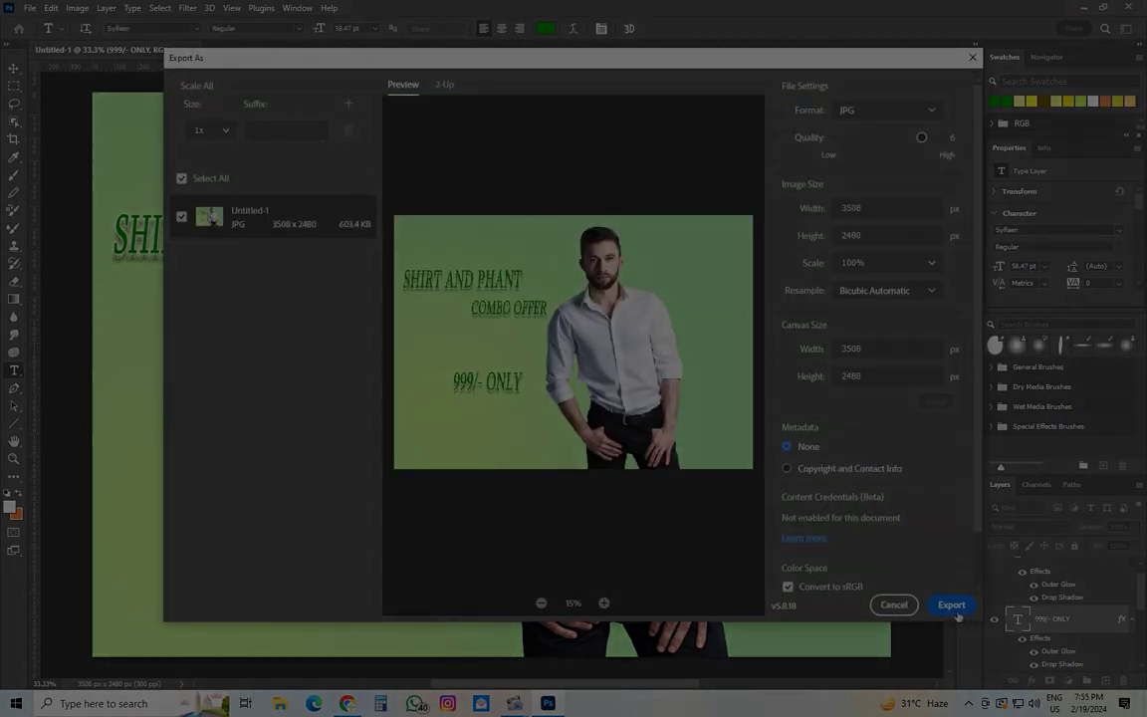
{"action": "left_click", "coordinate": [951, 605]}
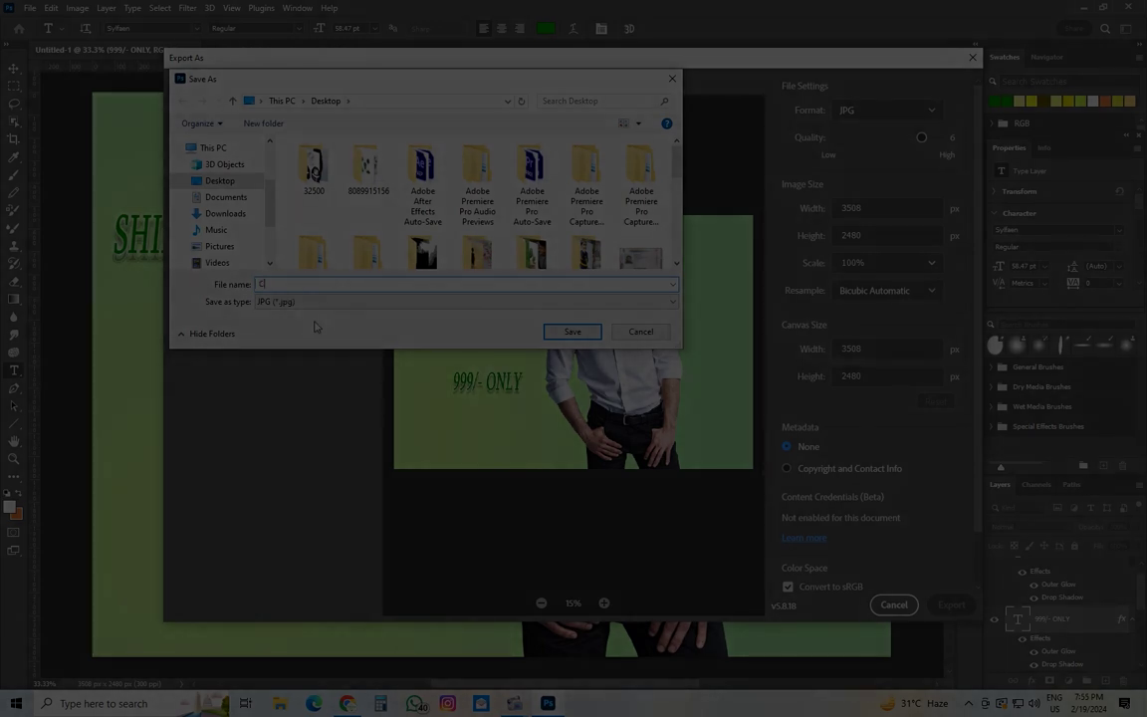
{"action": "type", "text": "COMBO"}
{"action": "type", "text": " 0"}
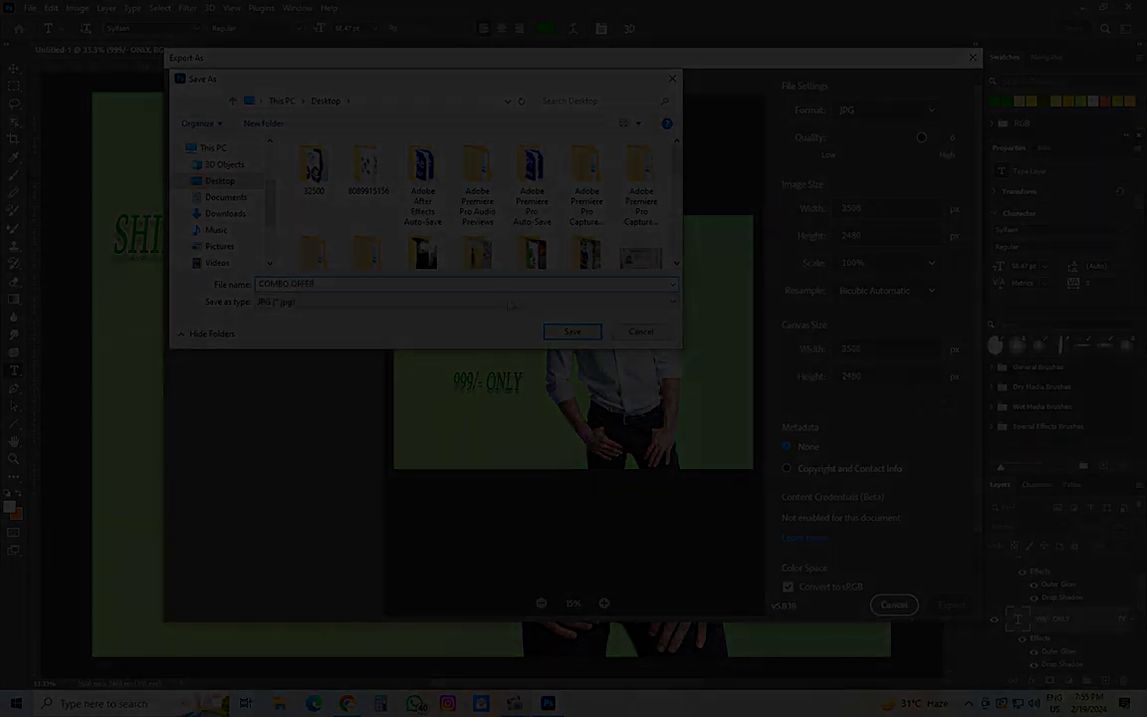
{"action": "left_click", "coordinate": [598, 335]}
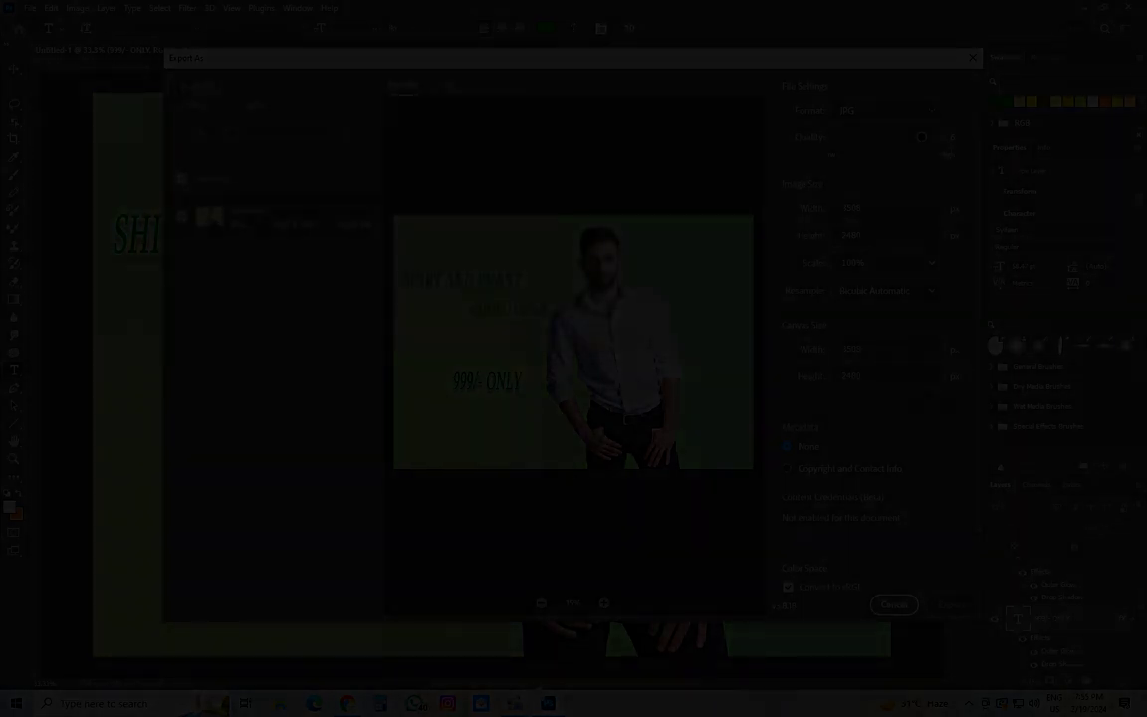